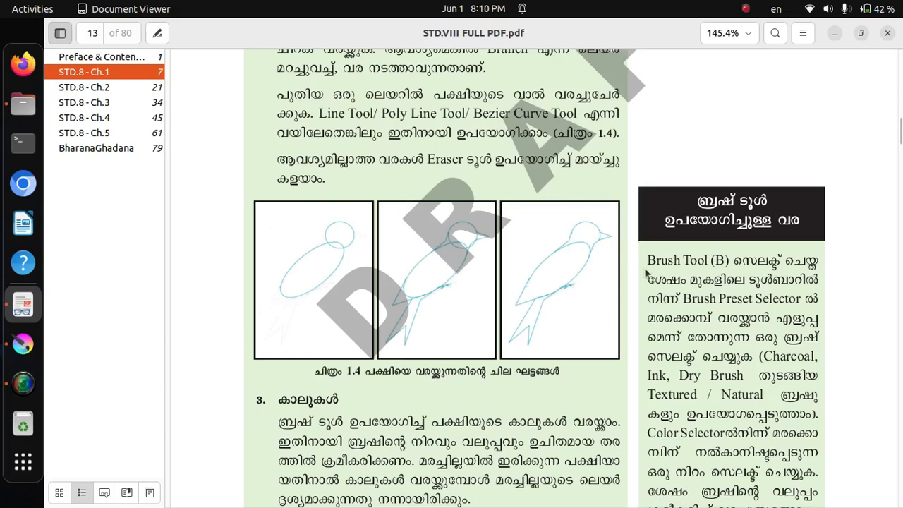
Check the bird-drawing stages in figure 1.4 of the textbook PDF, and return to the blank Krita canvas
left_click(31, 342)
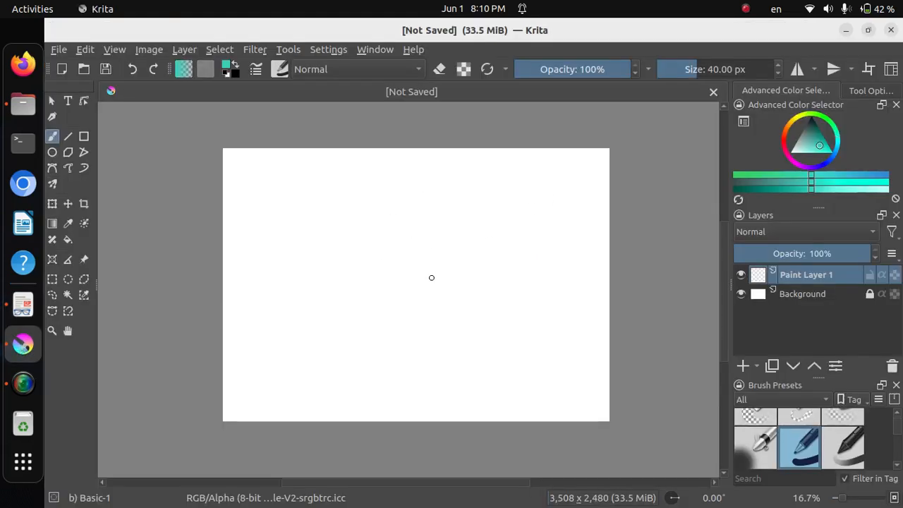
left_click(23, 306)
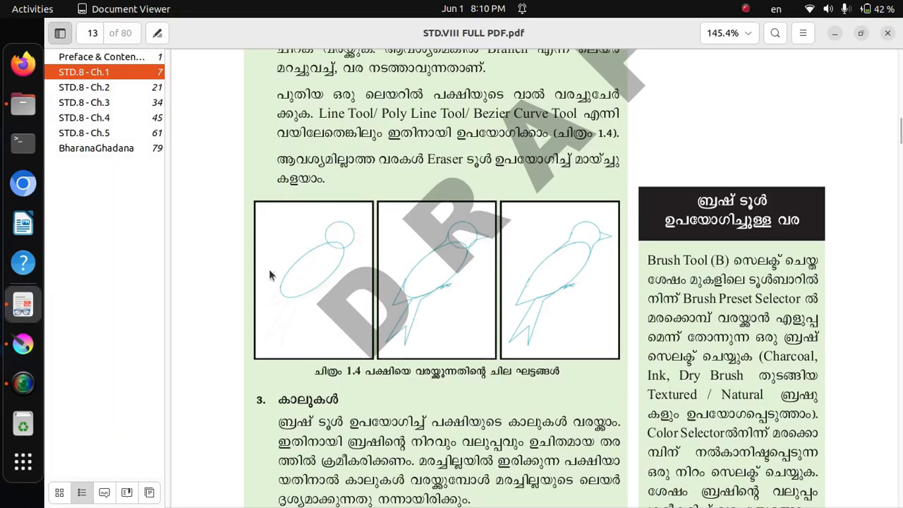
left_click(43, 348)
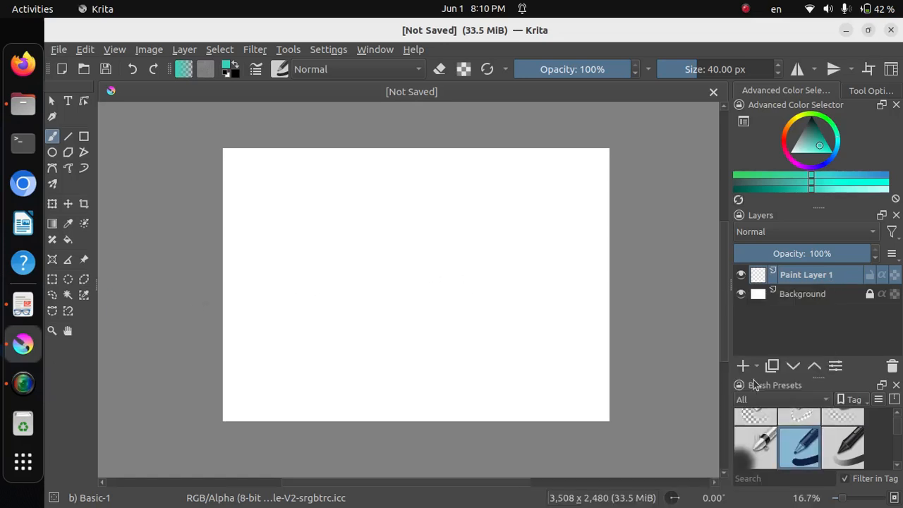
Rename the empty paint layer above the background as "head"
mouse_move(832, 279)
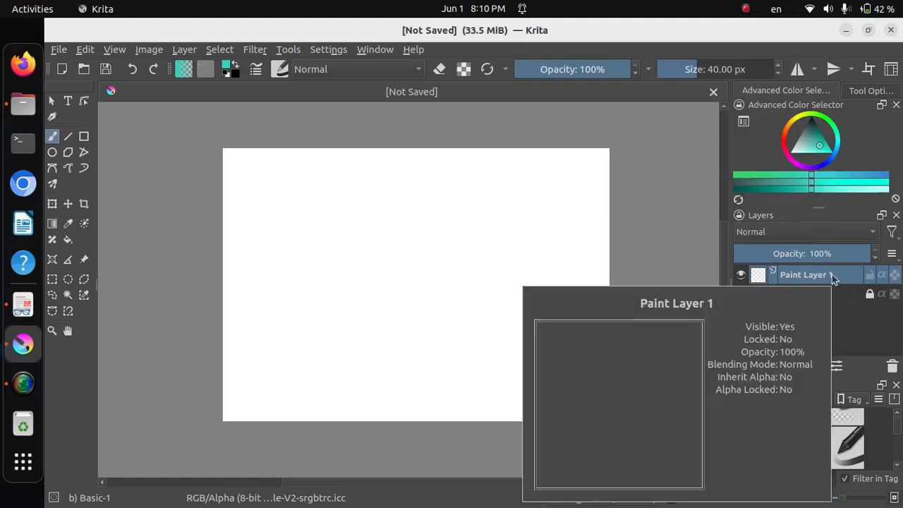
double_click(833, 276)
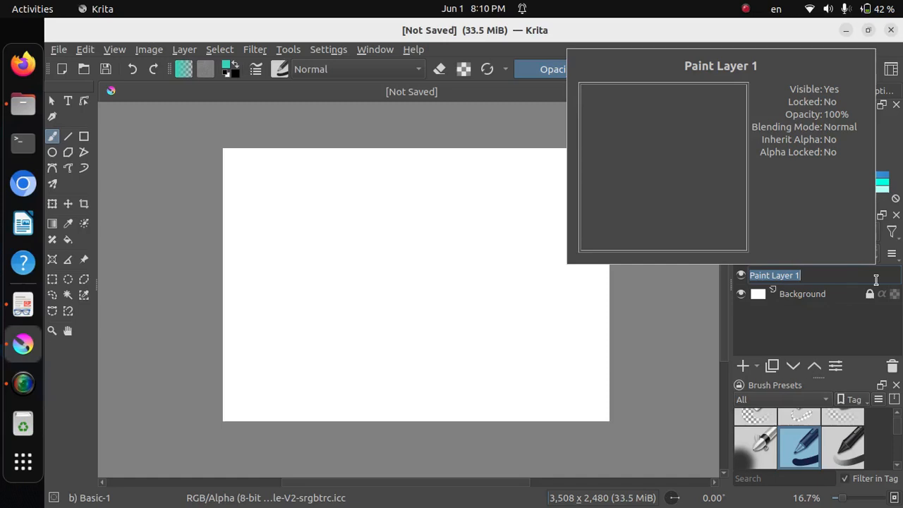
type("head")
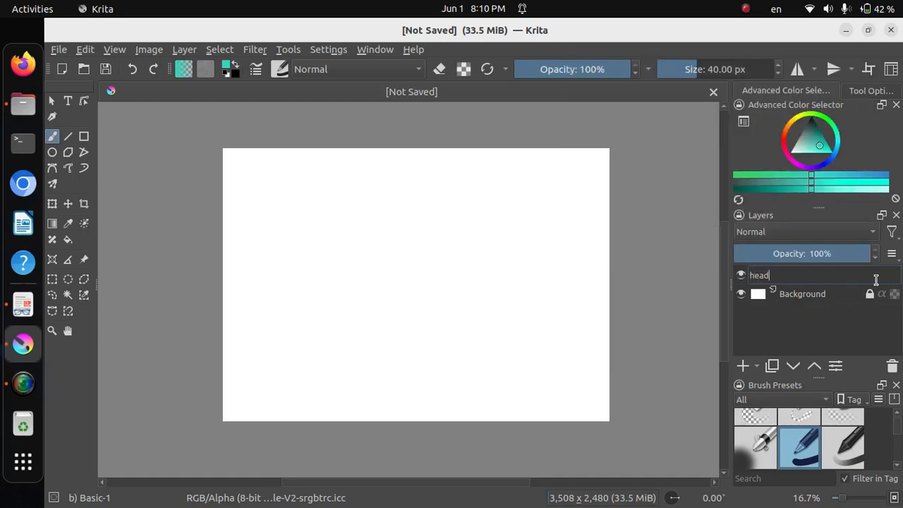
key("Return")
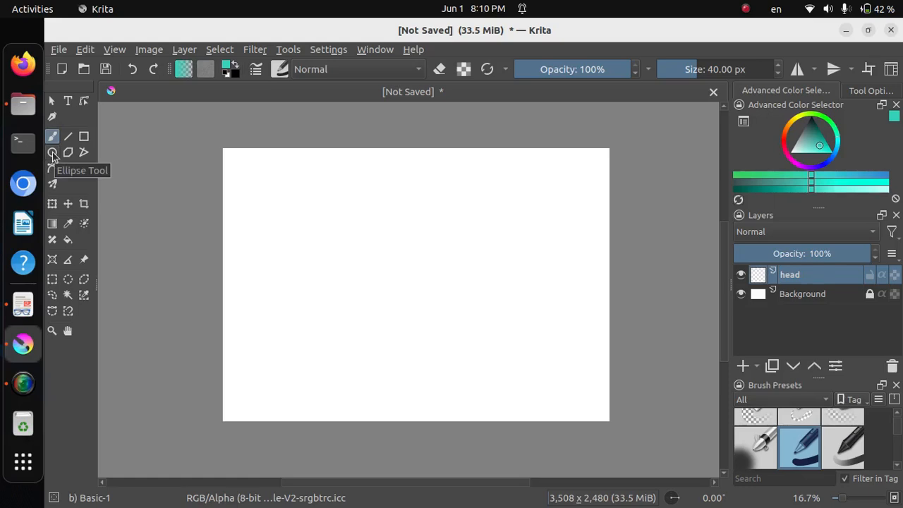
With the Basic-1 brush set to 8.57 px, draw a nearly circular ellipse for the bird's head in the canvas's upper-right area
left_click(281, 70)
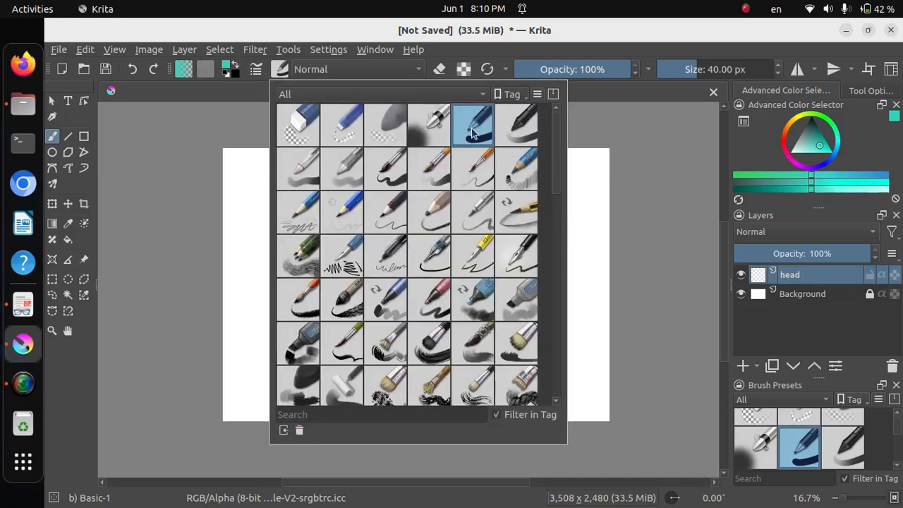
mouse_move(472, 132)
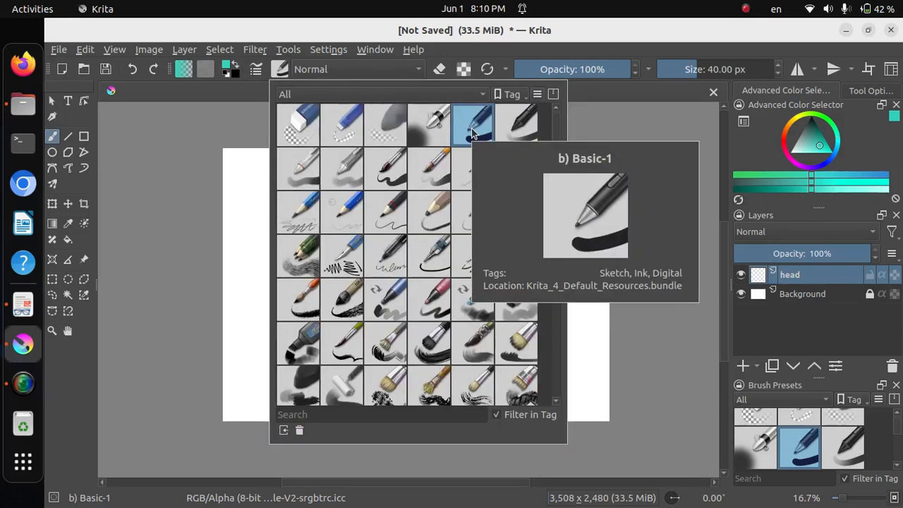
left_click(687, 129)
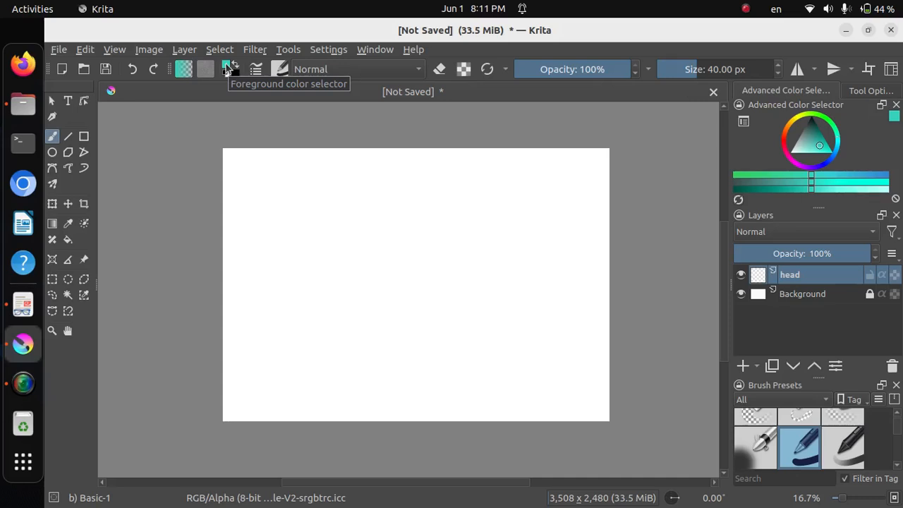
left_click(51, 154)
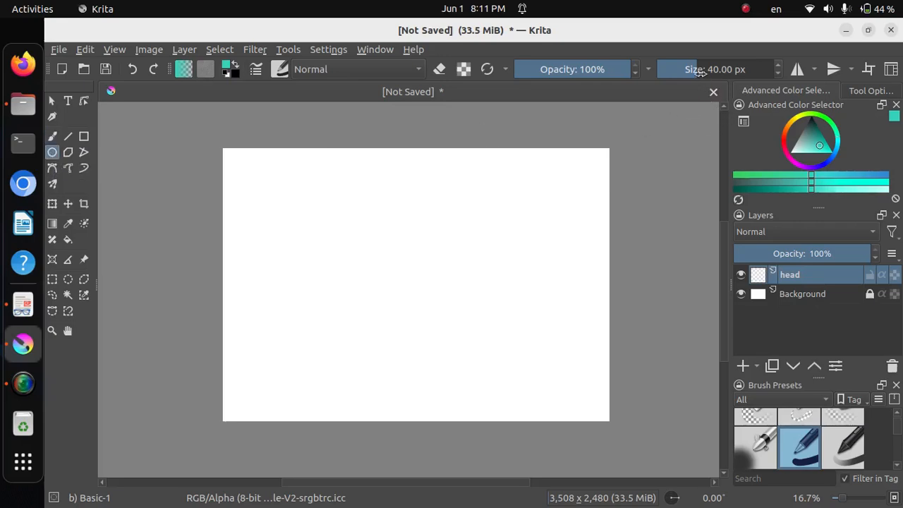
left_click_drag(699, 72, 680, 76)
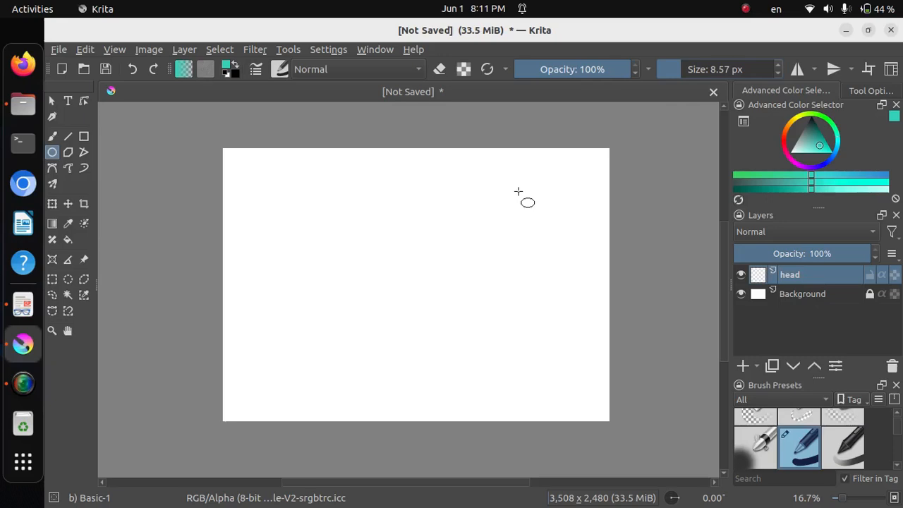
left_click_drag(515, 184, 569, 234)
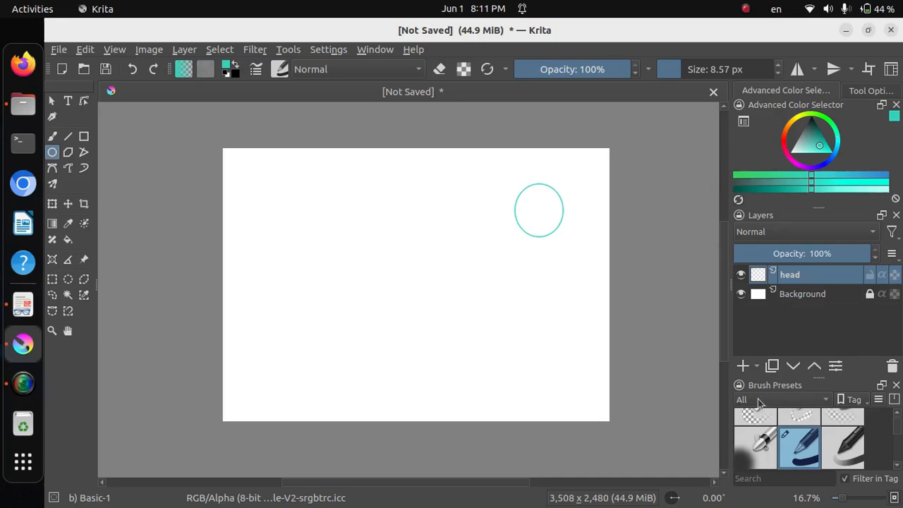
Add a paint layer named "body" and draw a wide horizontal ellipse on it, below and left of the head circle
left_click(743, 366)
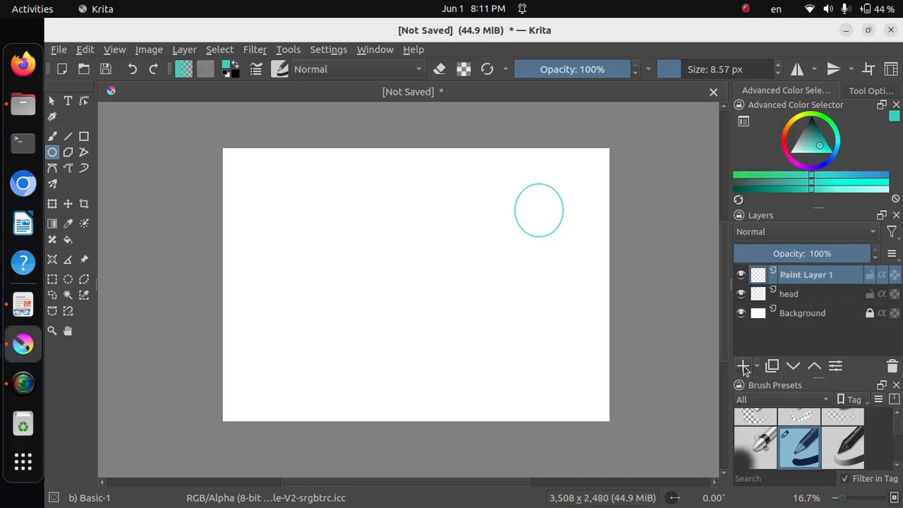
double_click(834, 275)
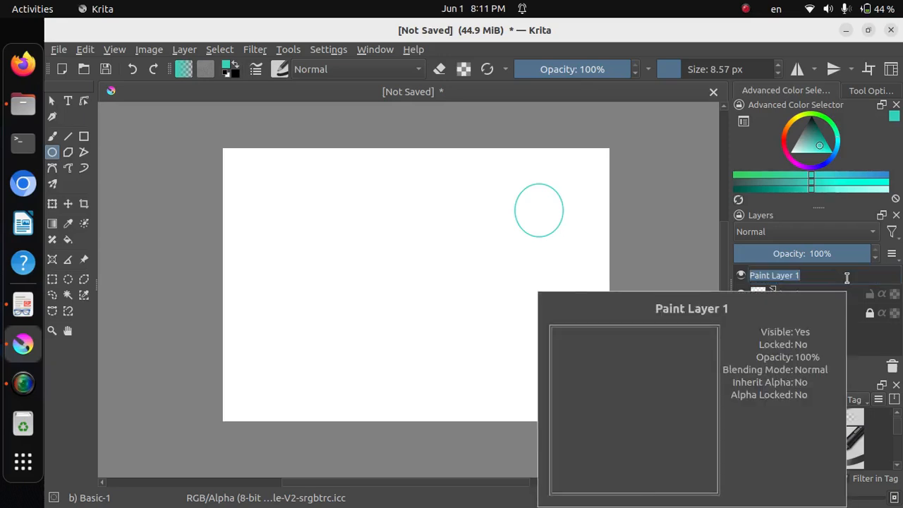
type("body")
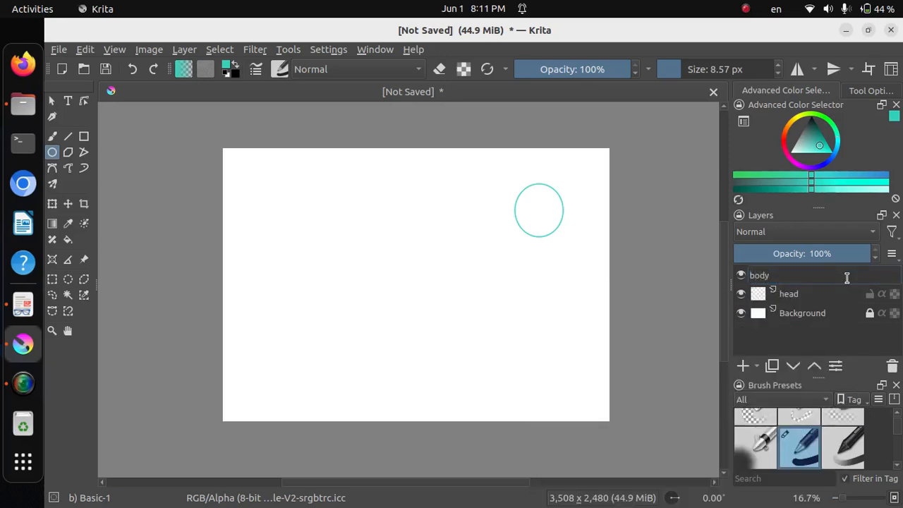
key("Return")
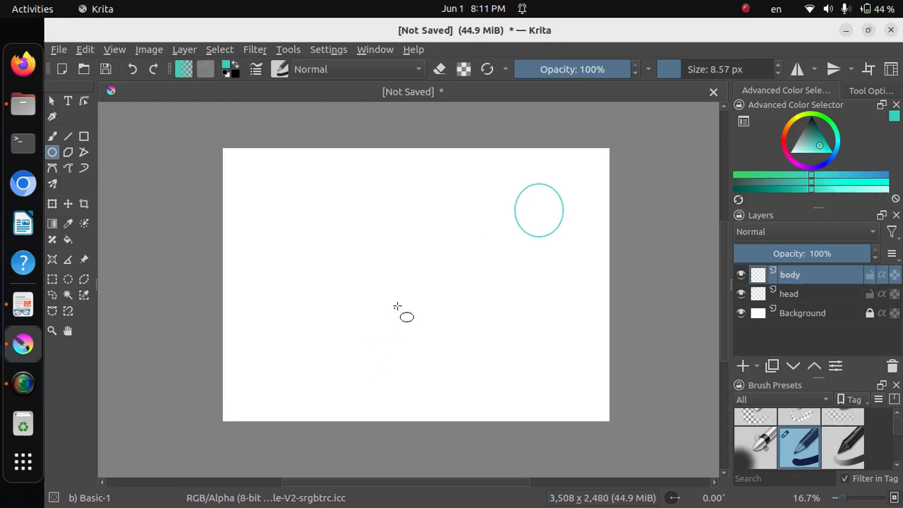
left_click_drag(396, 284, 539, 346)
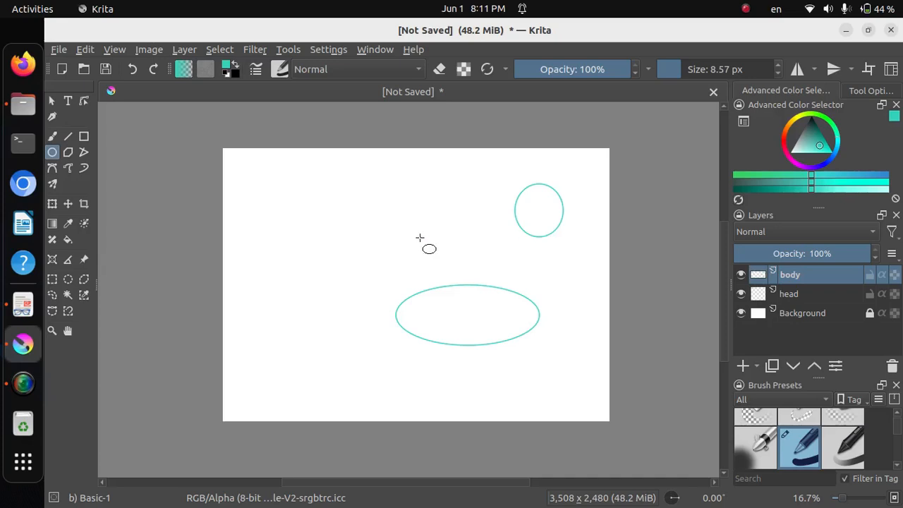
Transform the body ellipse so it tilts up to the right and its upper end overlaps the lower-left edge of the head
left_click(51, 204)
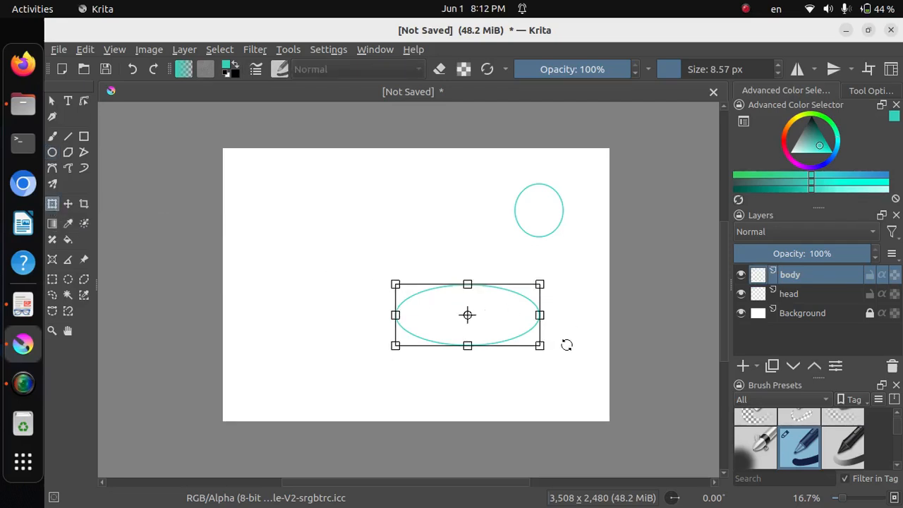
left_click_drag(566, 344, 552, 304)
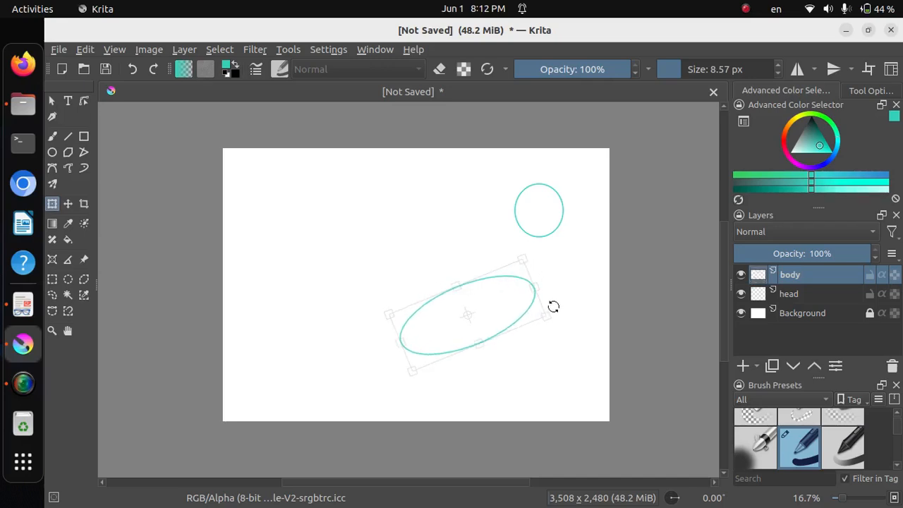
left_click_drag(576, 341, 557, 305)
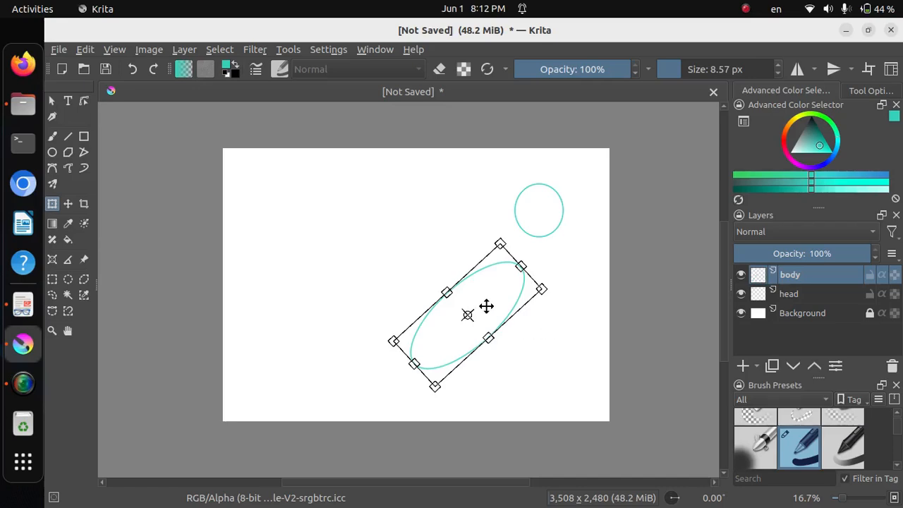
left_click_drag(477, 304, 488, 254)
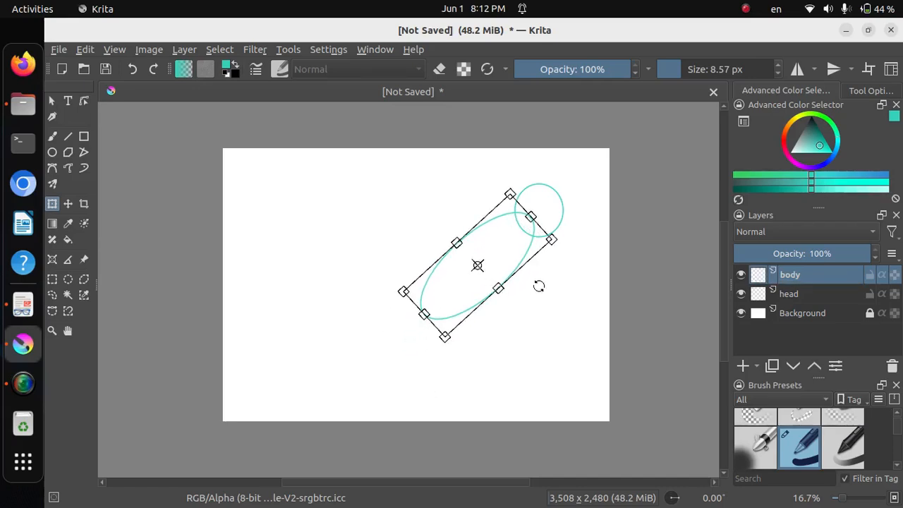
left_click_drag(529, 326, 499, 342)
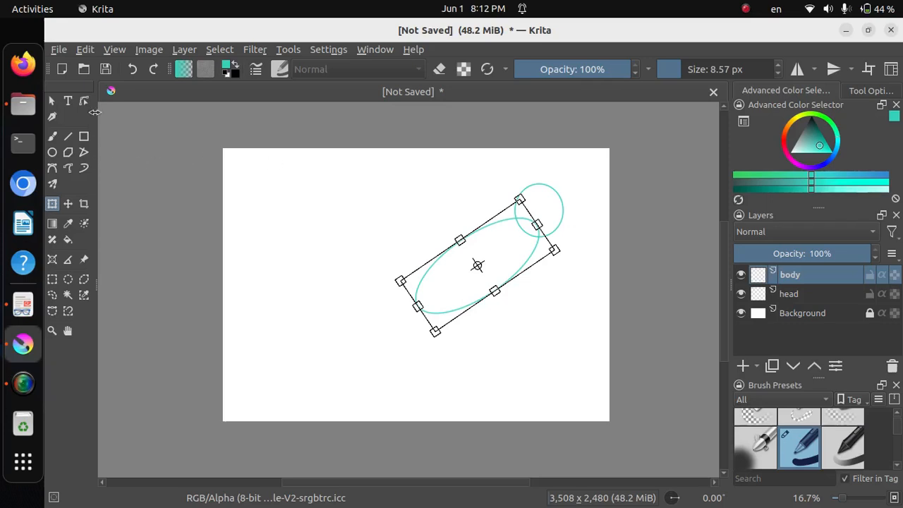
left_click(54, 104)
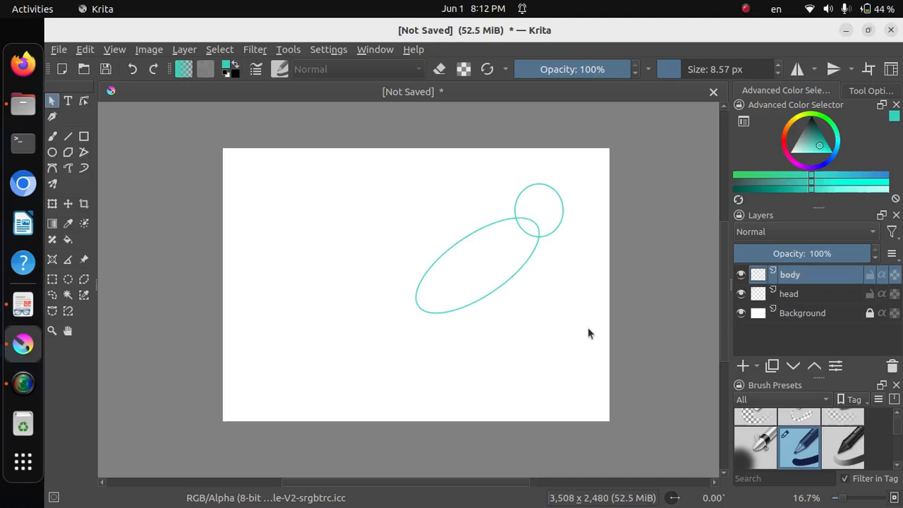
Draw a pointed two-segment outline with the Bezier Curve tool, extending from the body ellipse's lower-left end and meeting its upper and lower edges
left_click(51, 172)
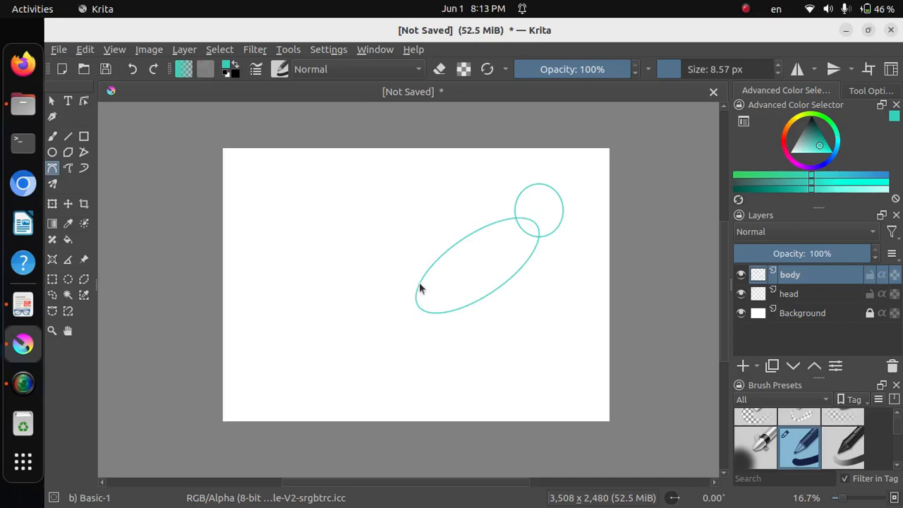
scroll(527, 300, "up", 2)
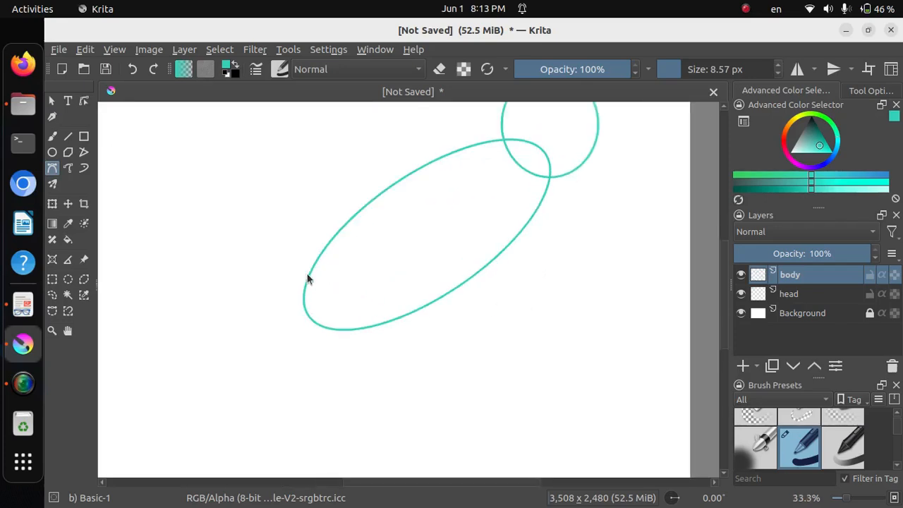
left_click(314, 262)
left_click(198, 370)
double_click(373, 325)
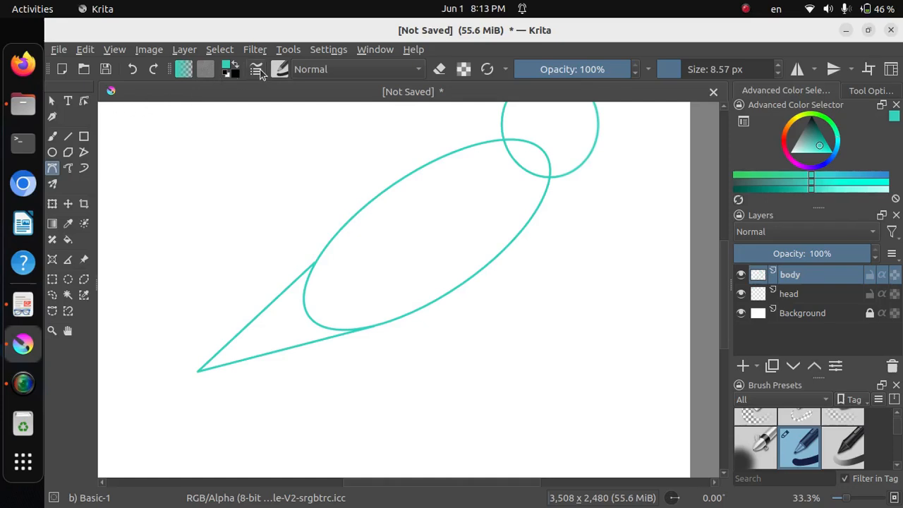
Erase the ellipse arc between the body and its pointed end, using the Eraser Circle brush preset
left_click(51, 138)
left_click(259, 73)
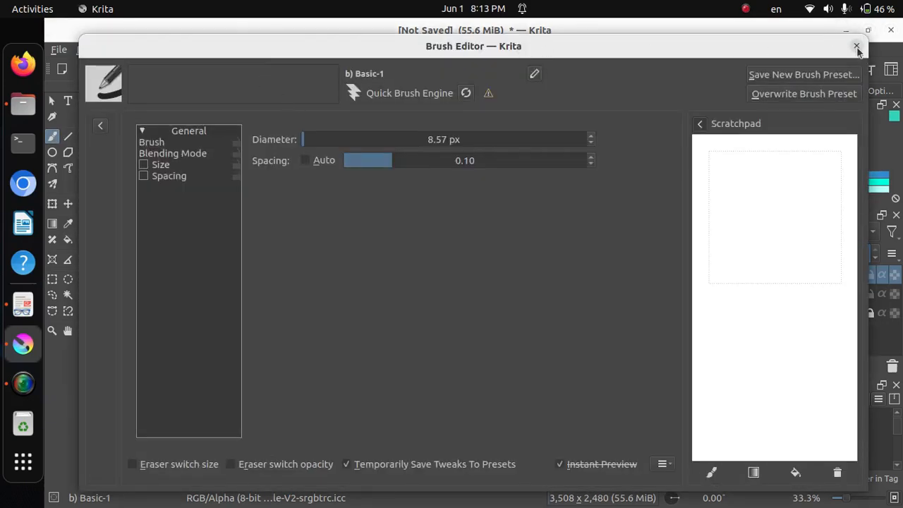
left_click(856, 45)
left_click(281, 69)
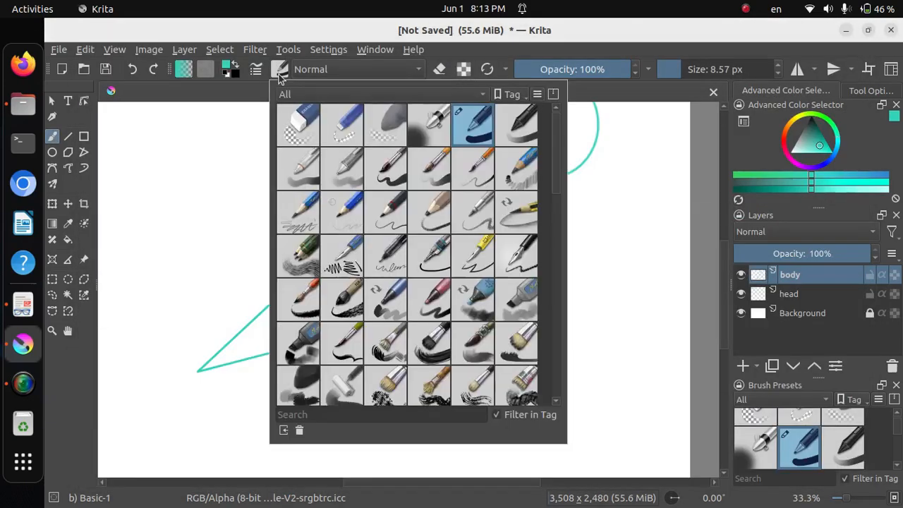
mouse_move(299, 131)
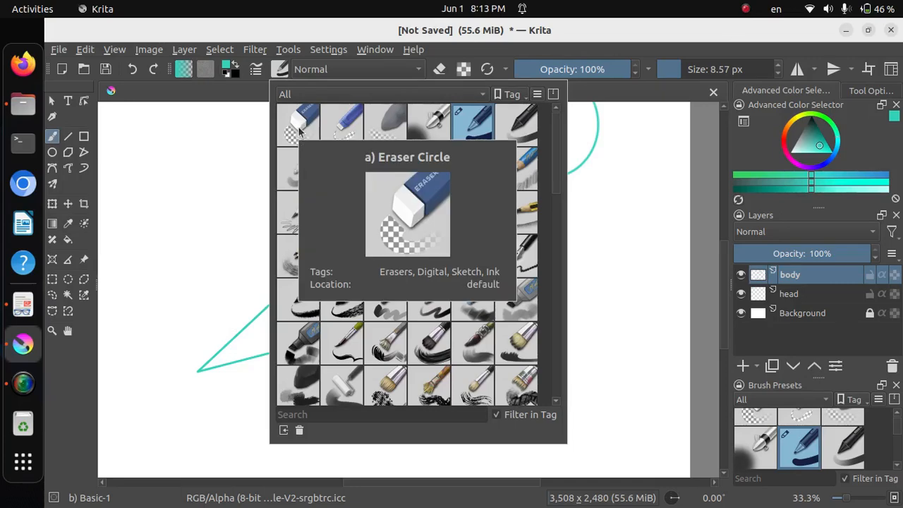
left_click(299, 131)
left_click(655, 175)
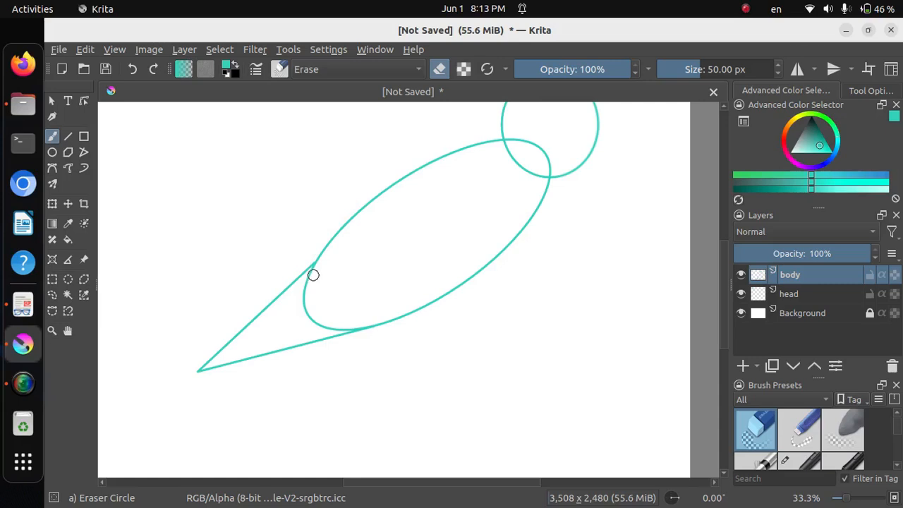
mouse_move(313, 274)
left_mouse_down()
mouse_move(306, 312)
mouse_move(339, 325)
left_mouse_up()
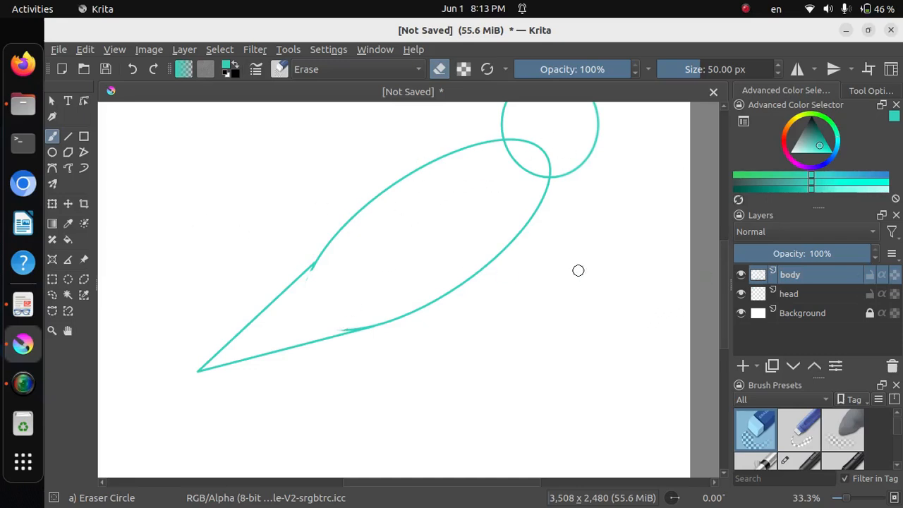
scroll(586, 267, "down", 1)
scroll(613, 266, "down", 1)
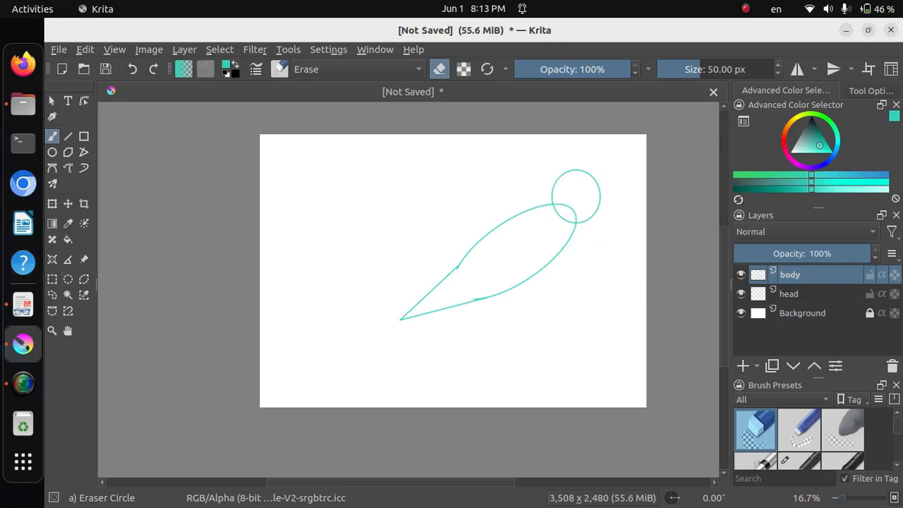
On the head layer, draw a three-segment neck outline with the Bezier Curve tool and Basic-1 preset, from the head's left edge across the body to its lower-right edge
left_click(788, 294)
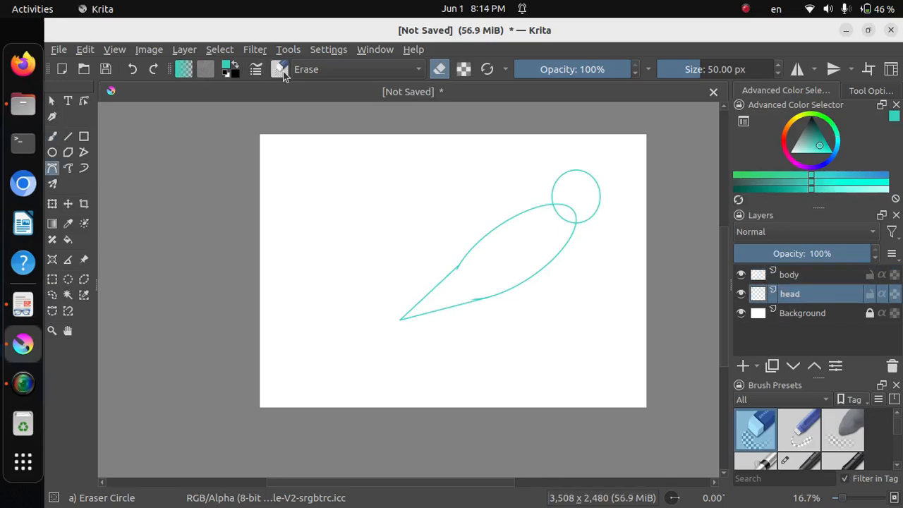
left_click(281, 70)
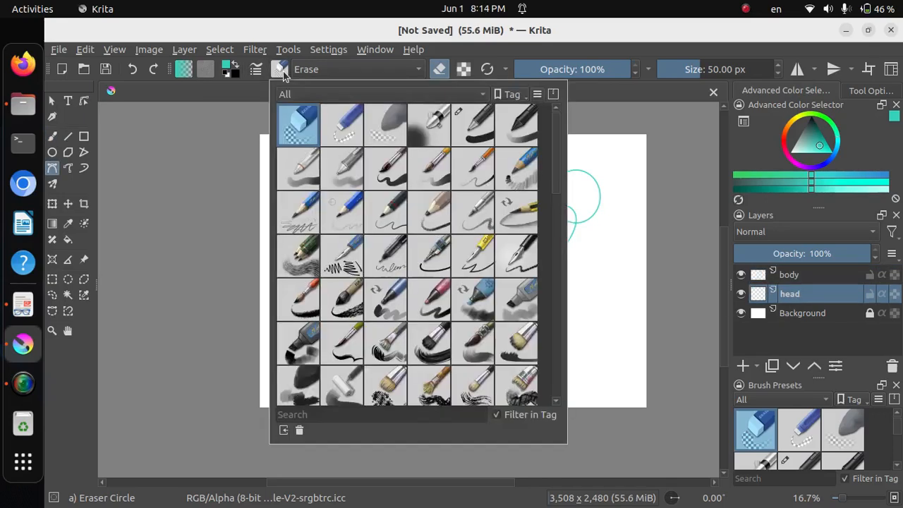
left_click(480, 135)
left_click(675, 165)
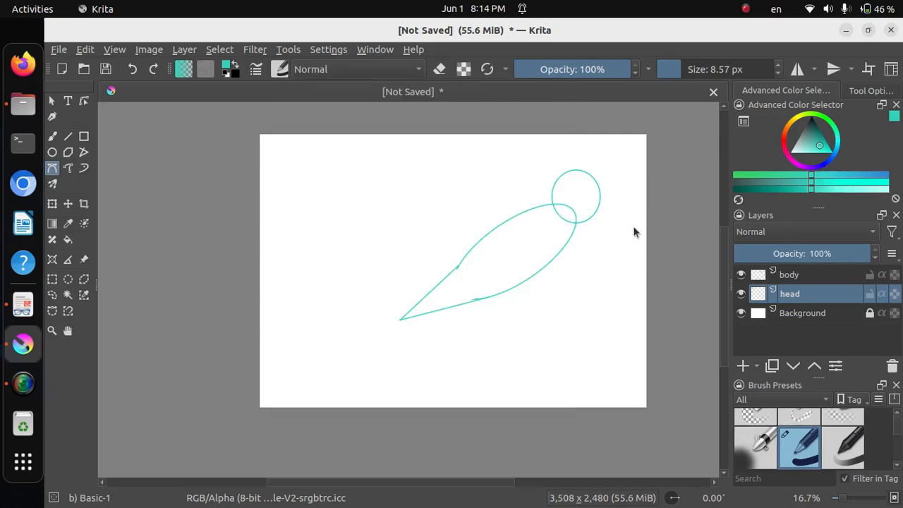
scroll(635, 229, "up", 1)
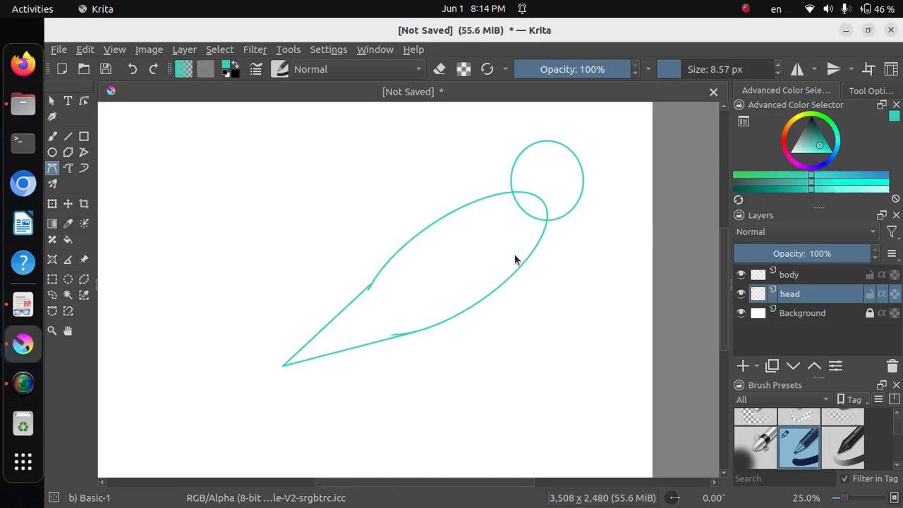
scroll(634, 257, "up", 1)
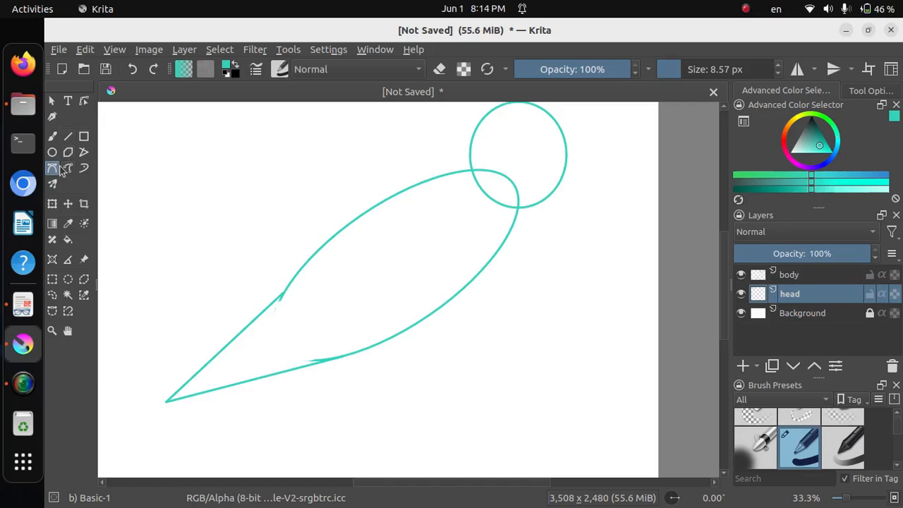
left_click(474, 131)
left_click(440, 175)
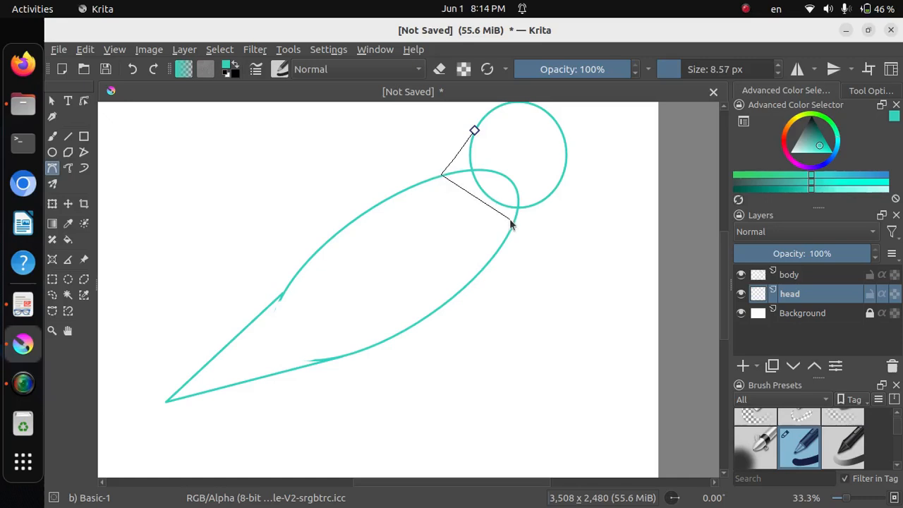
left_click(512, 225)
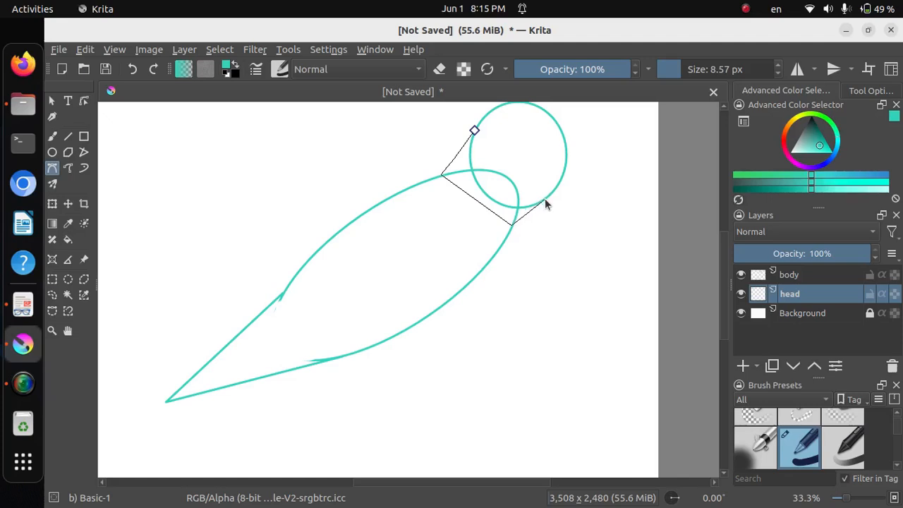
double_click(545, 203)
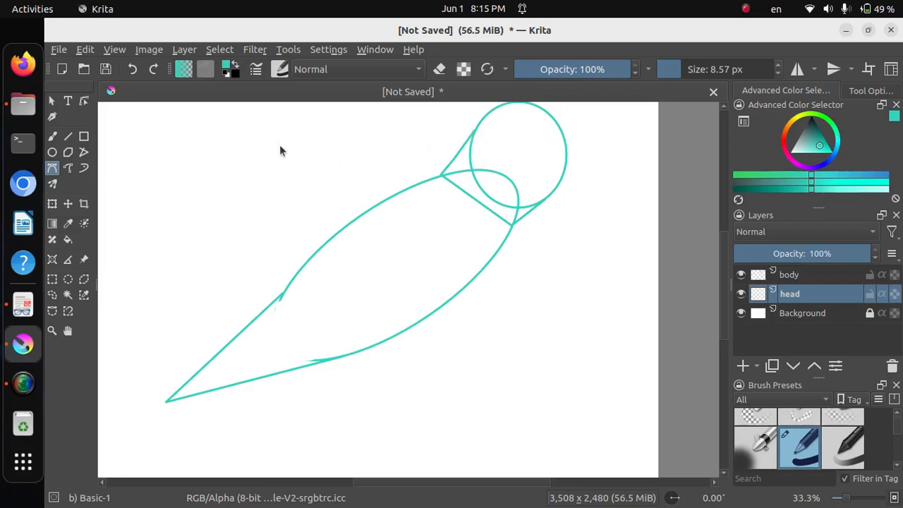
Erase the head circle's arc between the neck lines with the Eraser Circle preset, reducing the eraser size to 10.07 px for the lower-right part
left_click(52, 138)
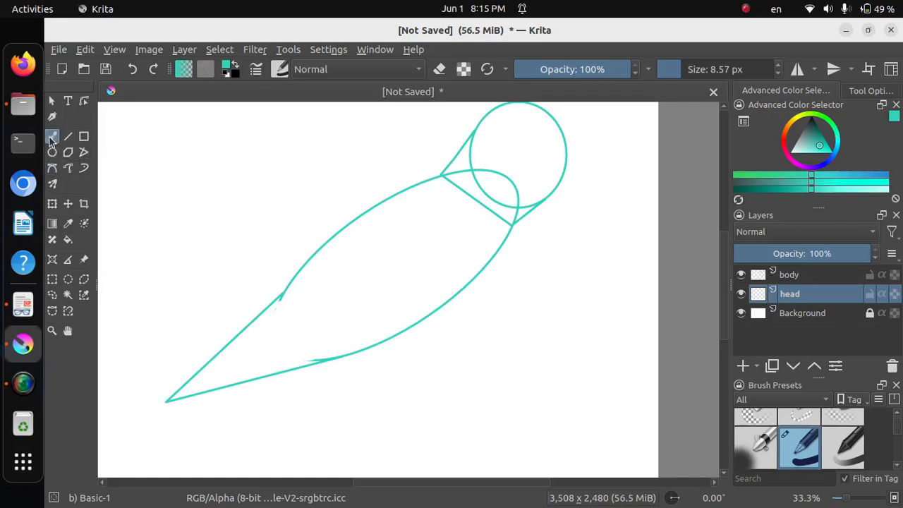
left_click(281, 69)
left_click(294, 127)
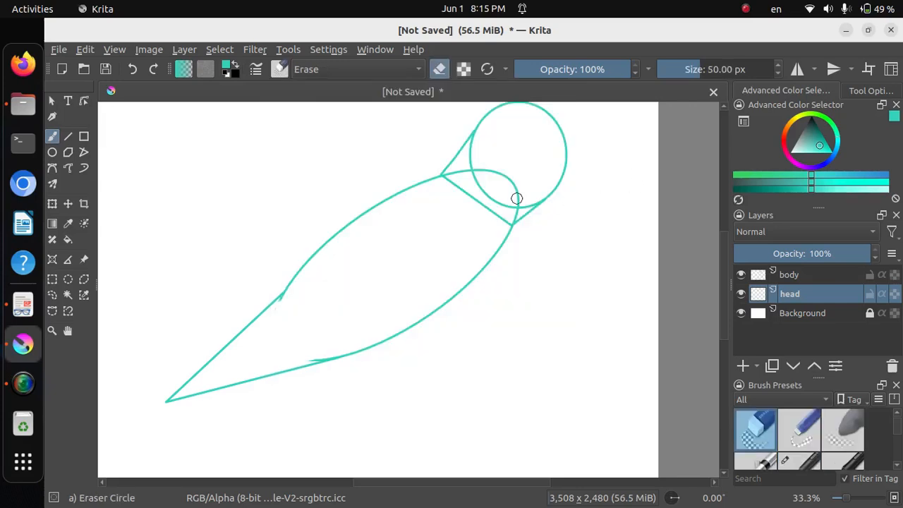
left_click_drag(476, 144, 471, 168)
mouse_move(499, 199)
left_mouse_down()
mouse_move(475, 179)
mouse_move(504, 205)
left_mouse_up()
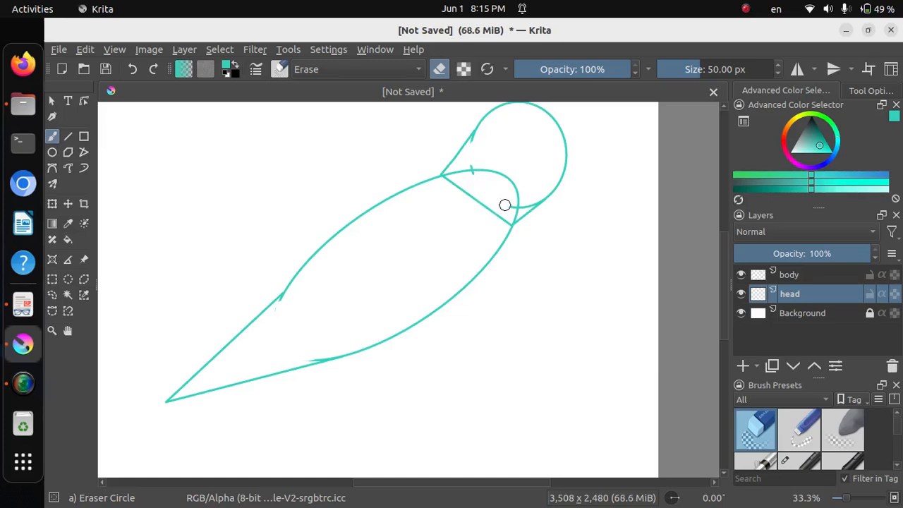
left_click(691, 70)
left_click_drag(691, 69, 681, 69)
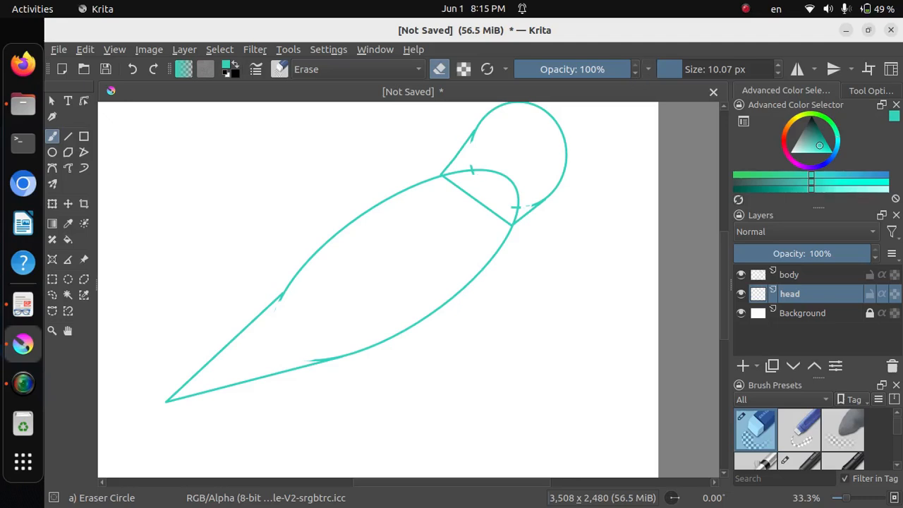
Add a paint layer named "beak" above the head layer
scroll(591, 301, "down", 2)
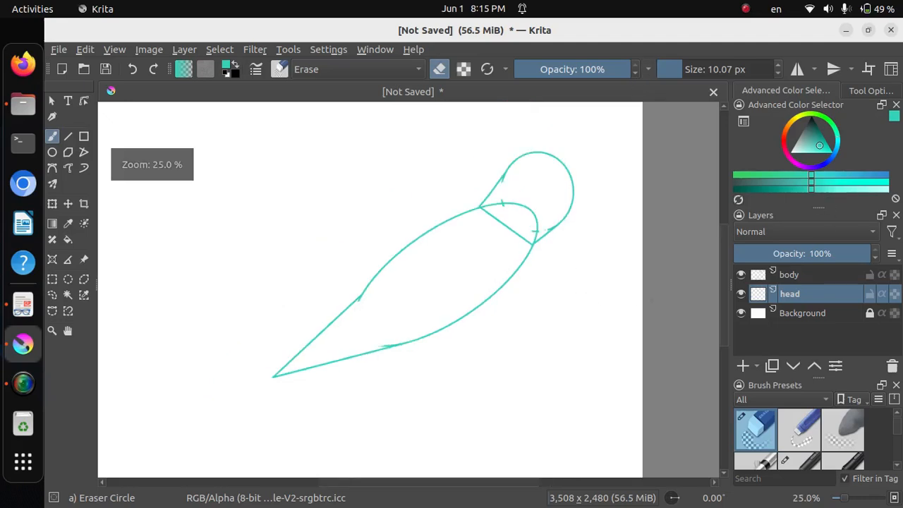
scroll(627, 312, "up", 1)
scroll(627, 311, "down", 1)
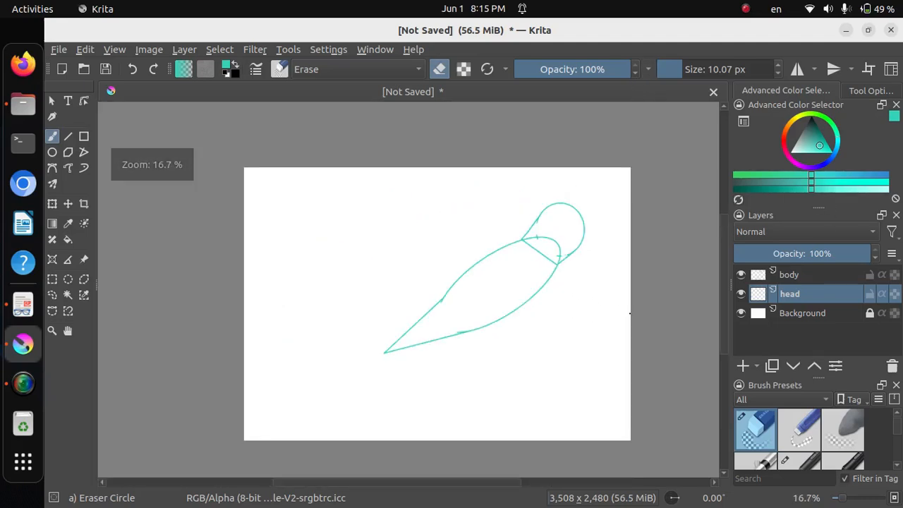
left_click(741, 367)
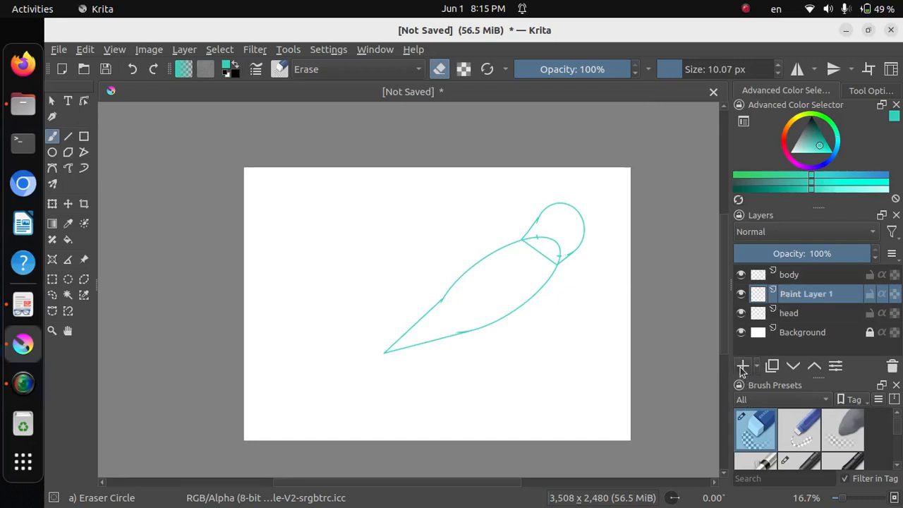
double_click(826, 299)
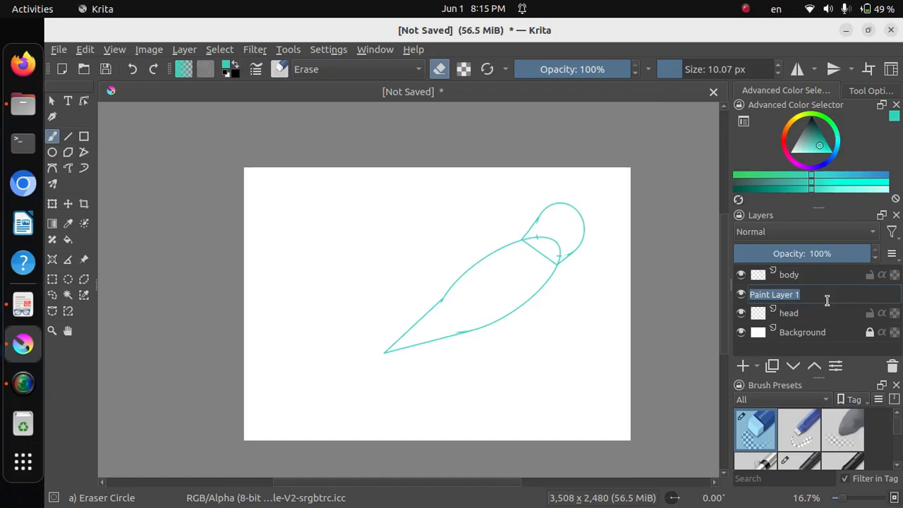
type("beak")
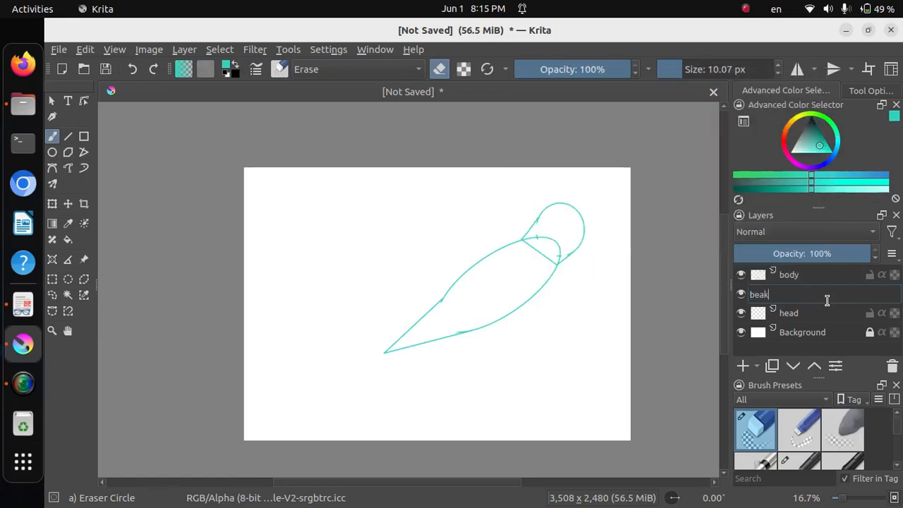
key("Return")
Draw a small triangular beak pointing outward from the head's right edge with the Bezier Curve tool and the Basic-1 preset
left_click(52, 168)
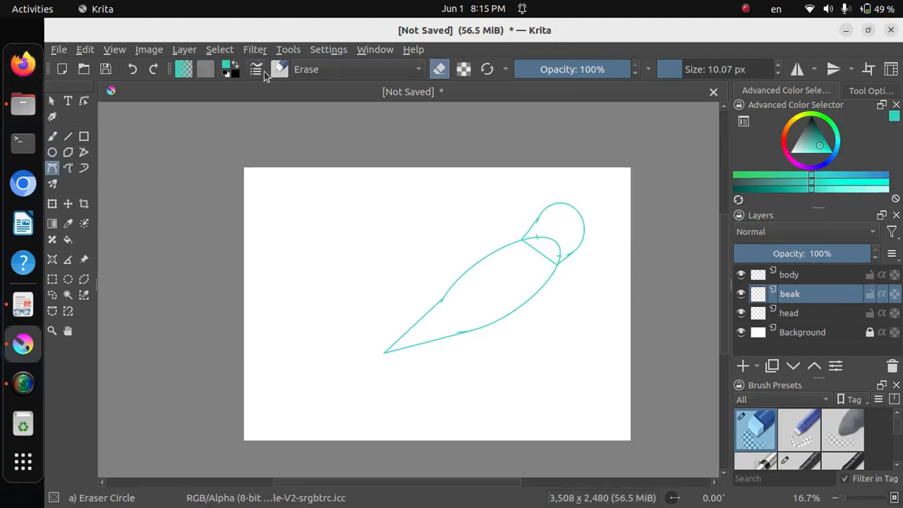
left_click(279, 69)
left_click(481, 136)
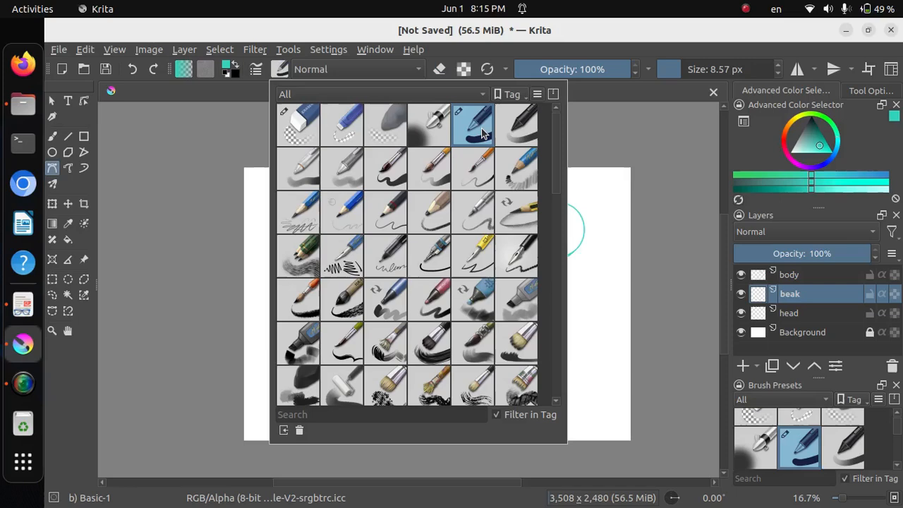
left_click(646, 145)
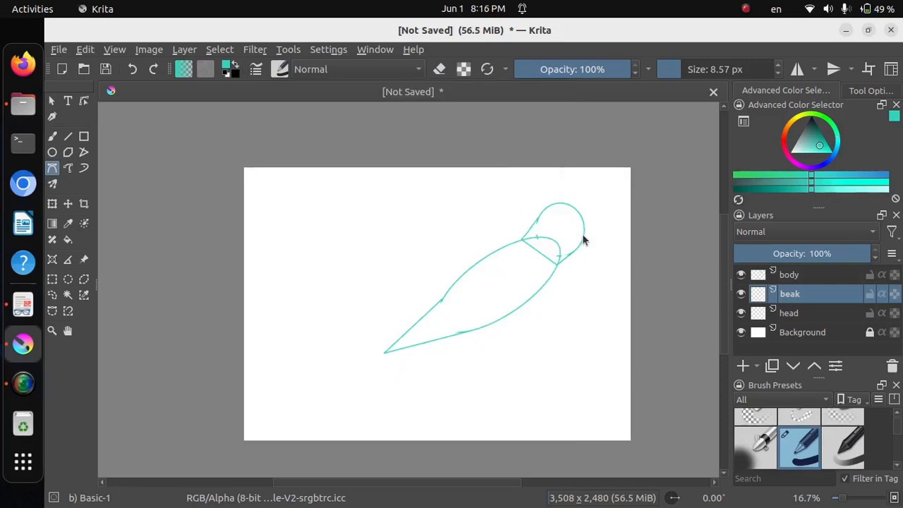
left_click(583, 232)
left_click(605, 240)
left_click(584, 234)
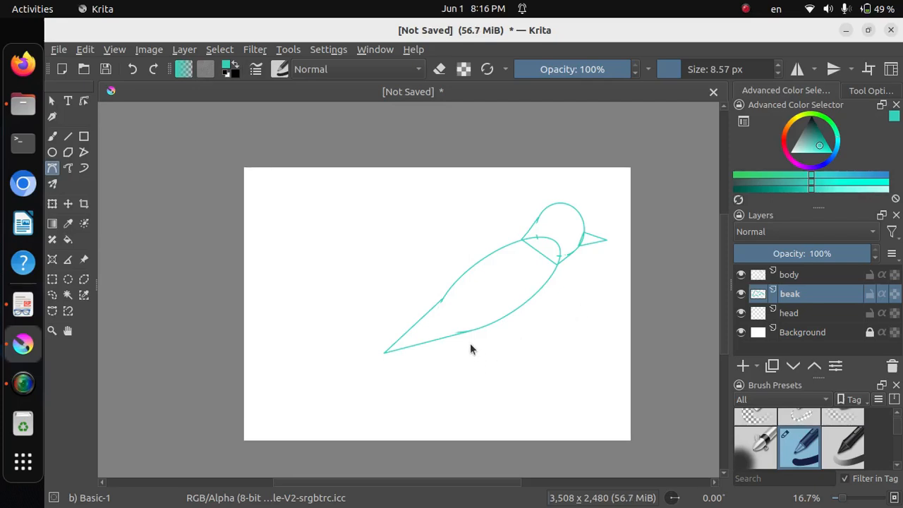
Add a paint layer named "tail" above the beak layer
left_click(744, 368)
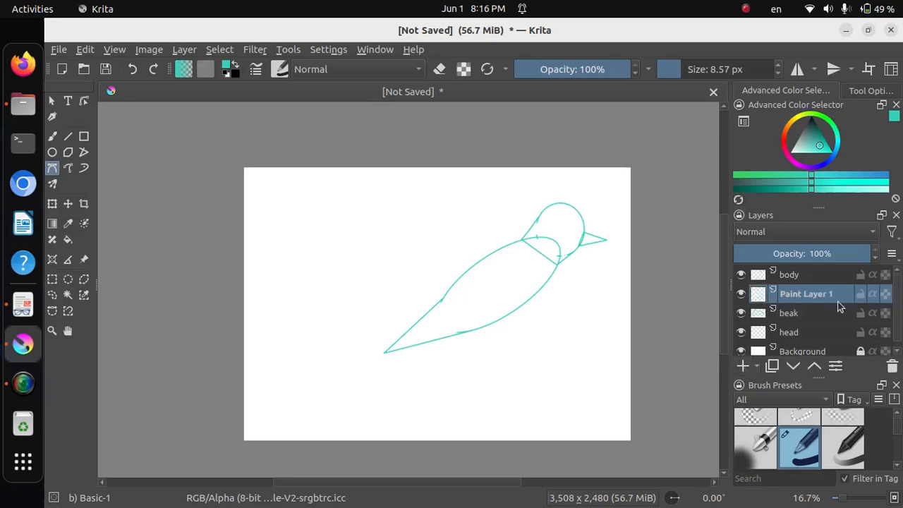
double_click(829, 293)
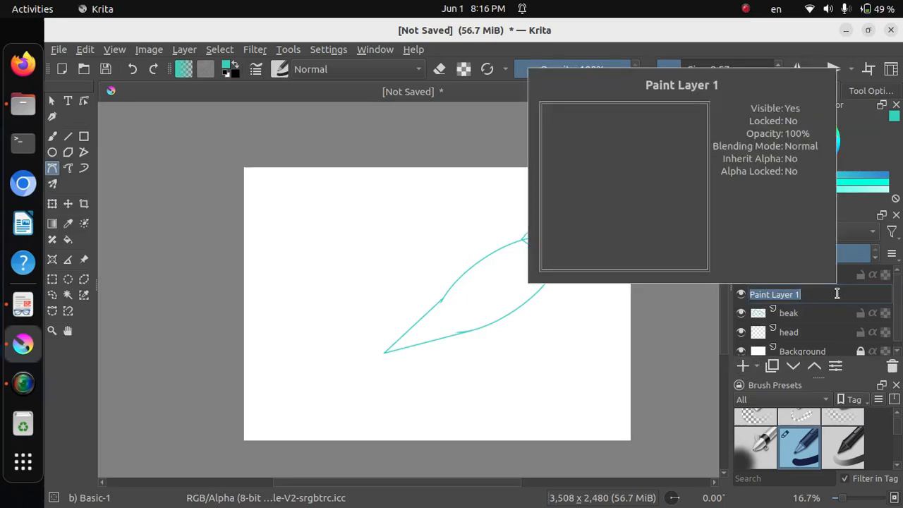
type("tail")
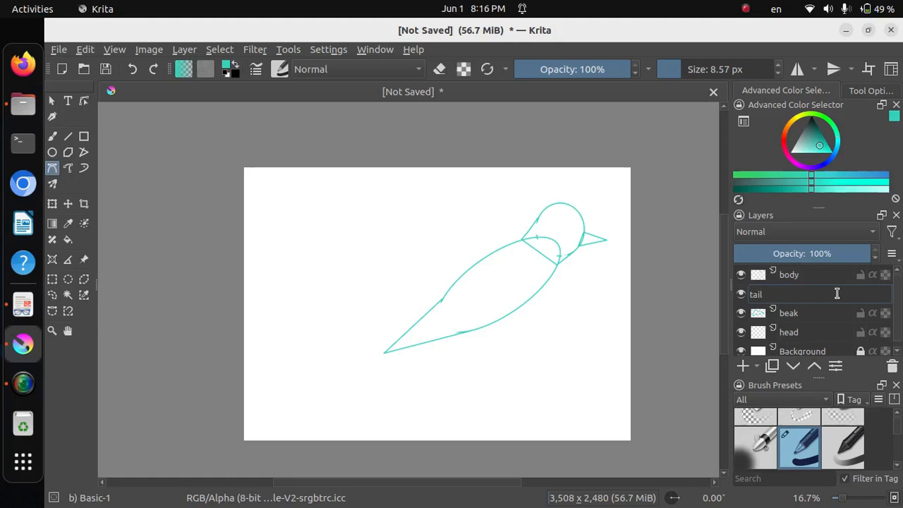
key("Return")
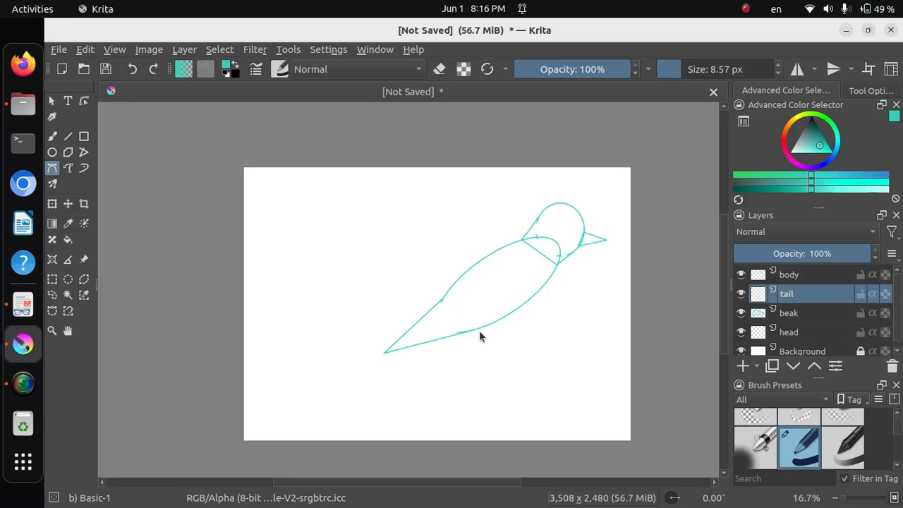
Draw a closed forked tail with straight Bezier segments, starting and ending on the body's lower edge and extending downward with a notch between two tips
left_click_drag(475, 329, 417, 382)
left_click(464, 370)
left_click(480, 402)
left_click(512, 311)
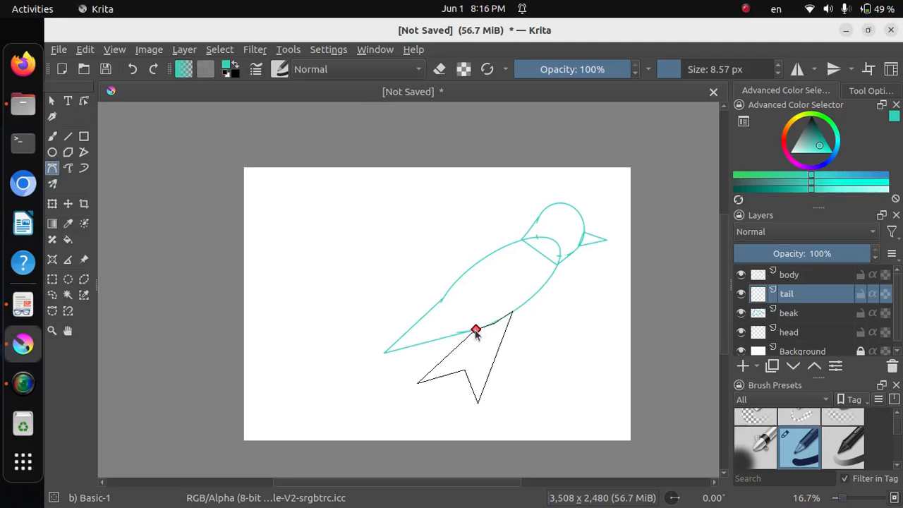
left_click(476, 330)
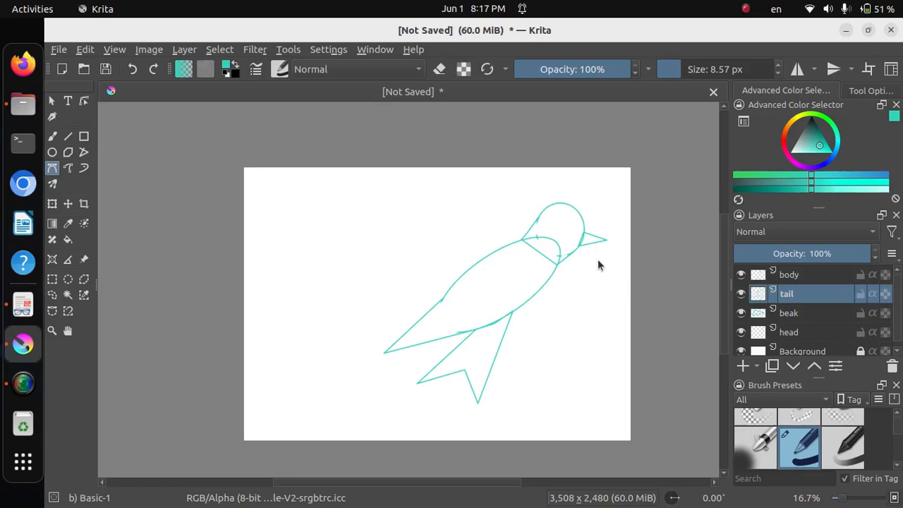
Fill the beak with red on the beak layer, following the coloured bird in figure 1.5 of the textbook PDF in Document Viewer
left_click(801, 315)
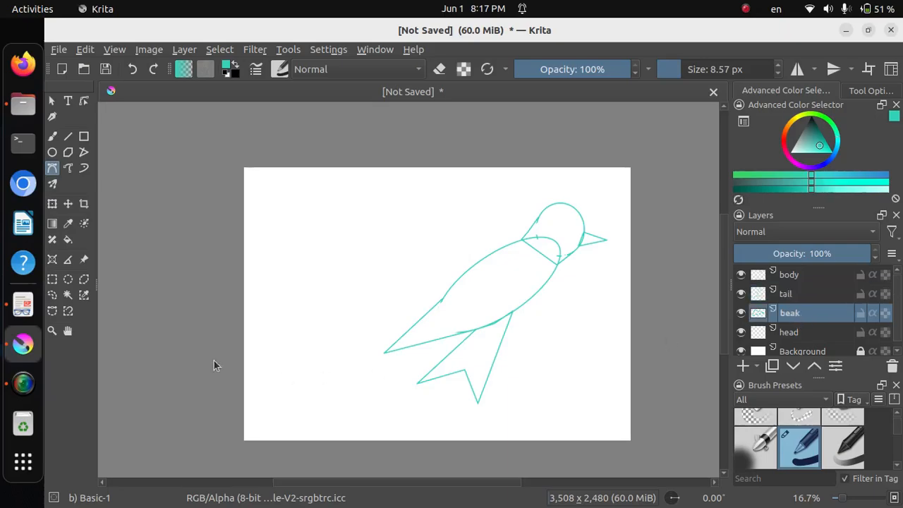
left_click(27, 305)
scroll(546, 297, "down", 15)
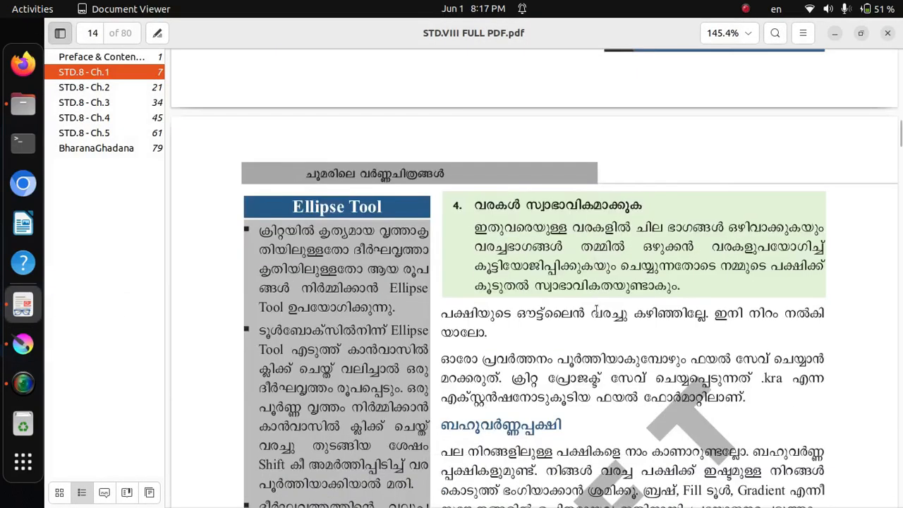
scroll(603, 325, "down", 1)
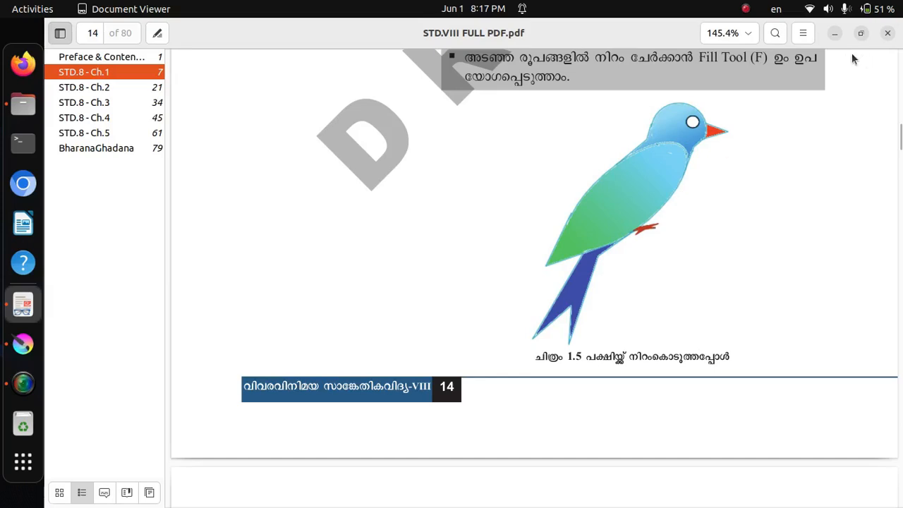
left_click(834, 34)
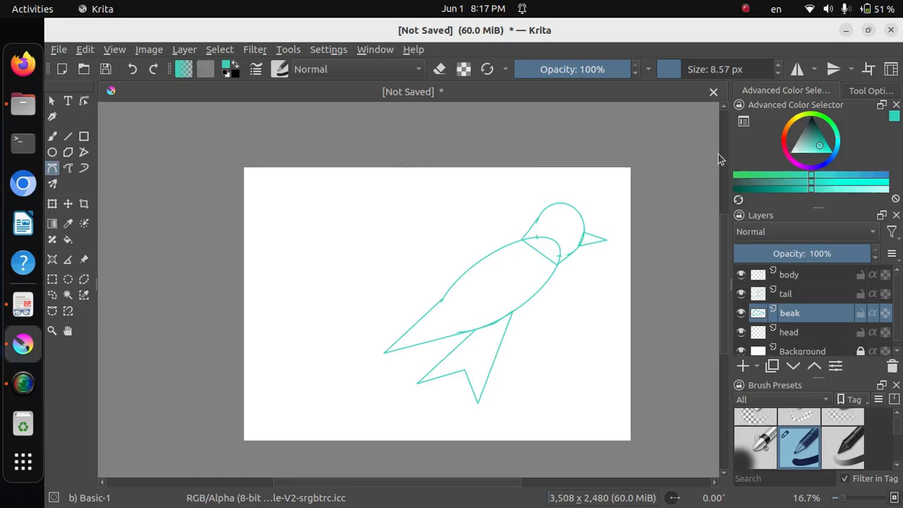
left_click(785, 146)
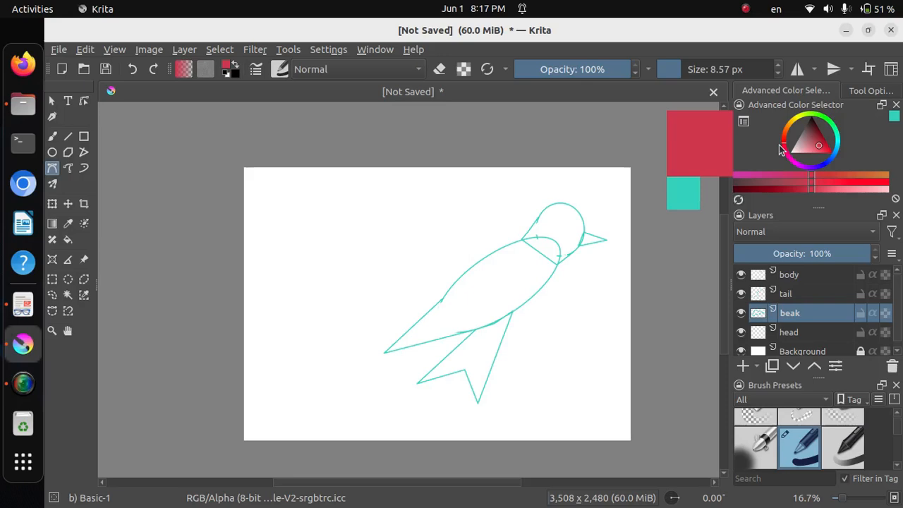
left_click(824, 146)
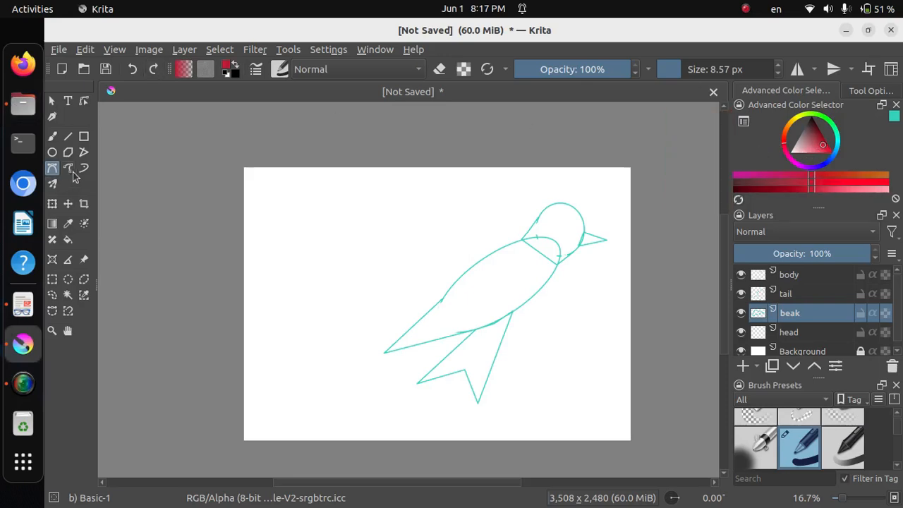
left_click(68, 241)
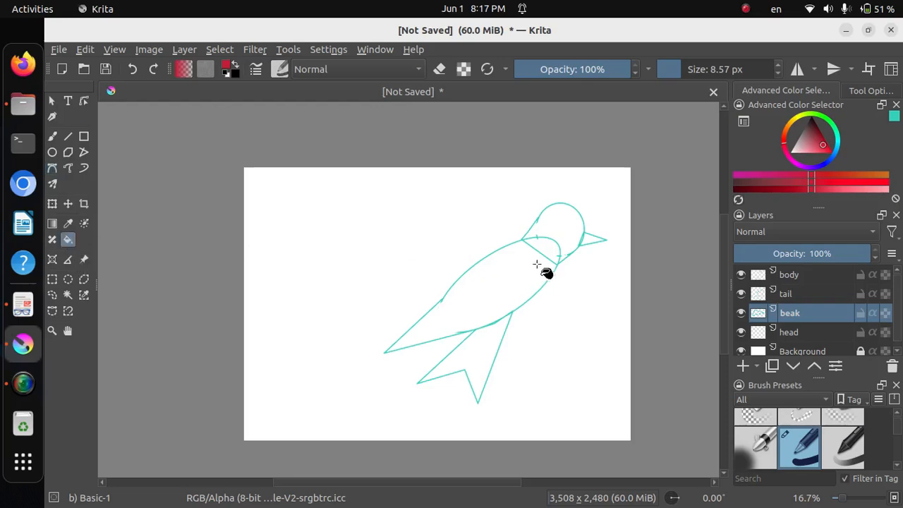
left_click(591, 241)
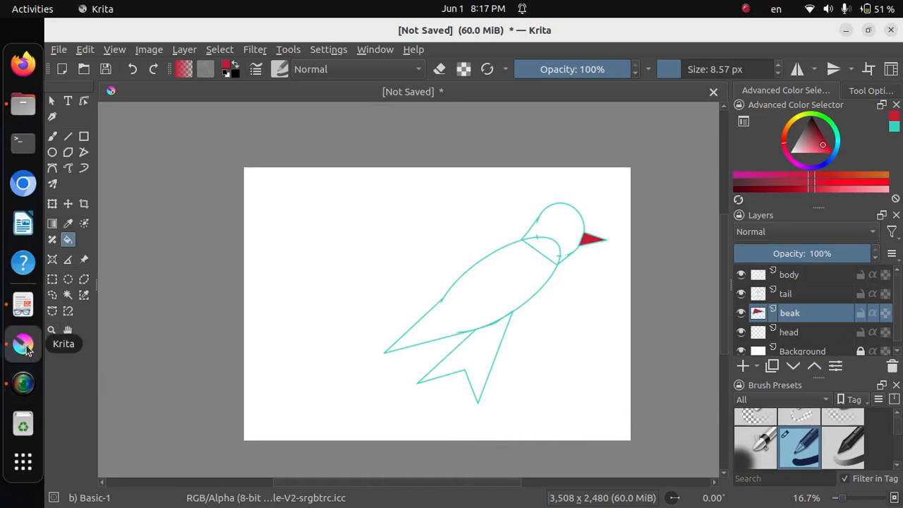
Fill the forked tail with blue on the tail layer, following the coloured bird in figure 1.5 of the textbook PDF in Document Viewer
left_click(23, 305)
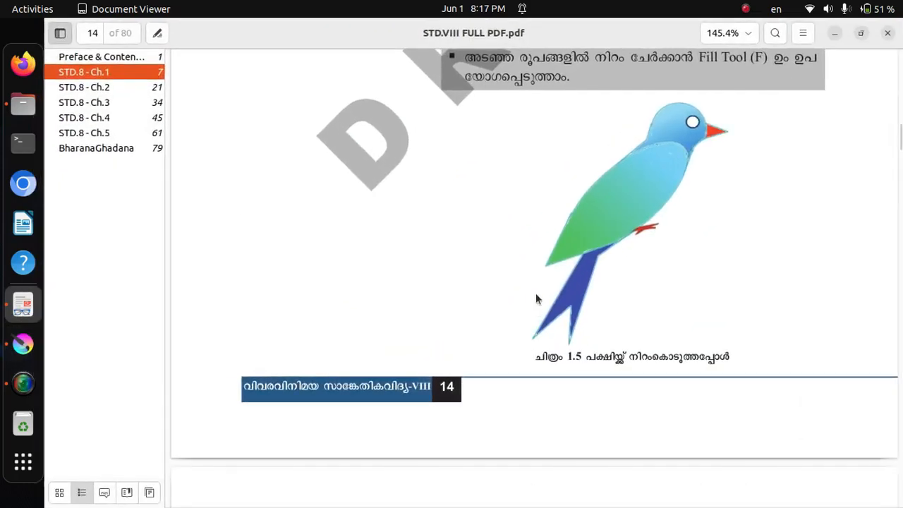
left_click(842, 33)
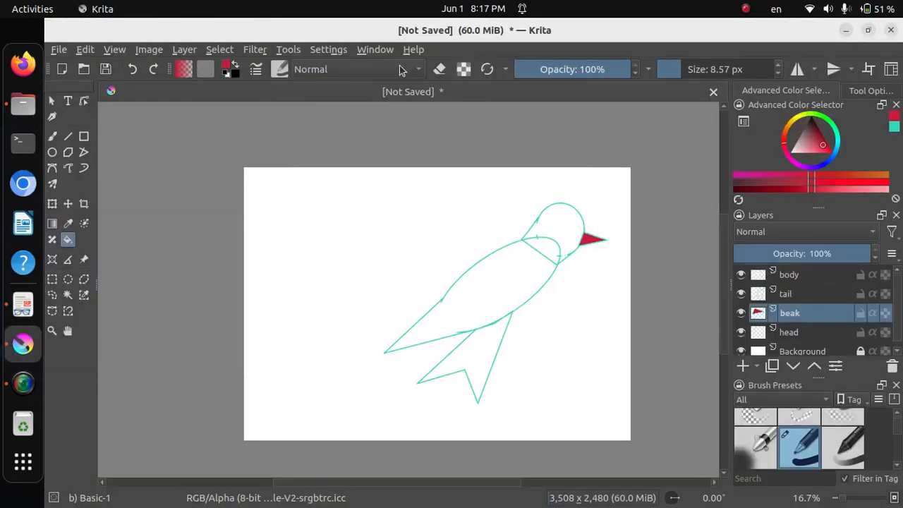
left_click_drag(832, 168, 834, 156)
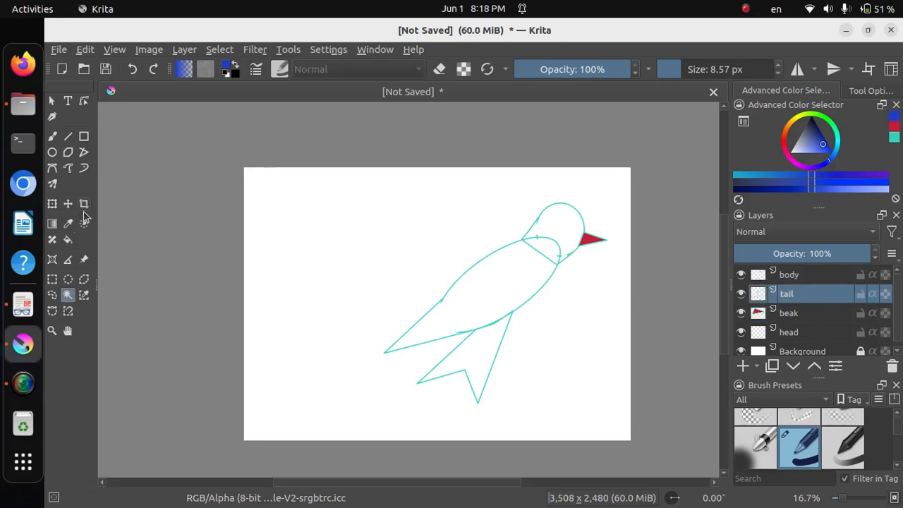
left_click(68, 239)
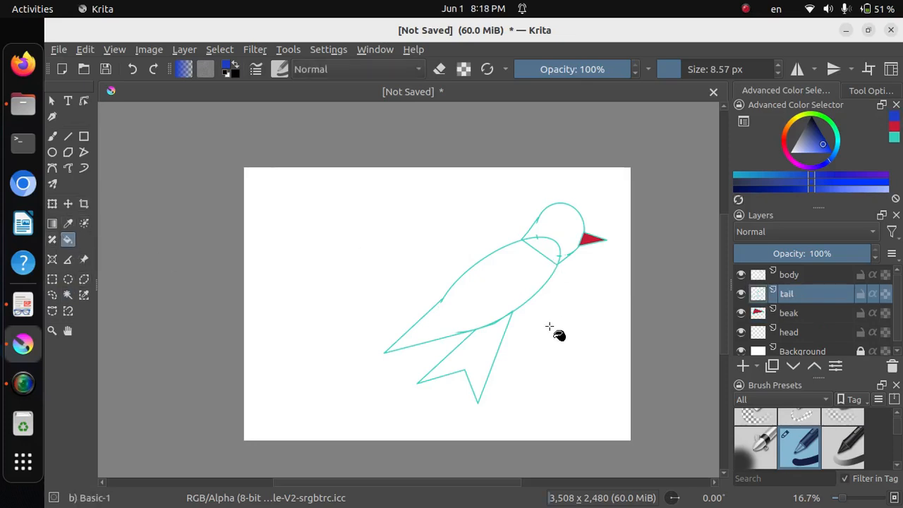
left_click(473, 354)
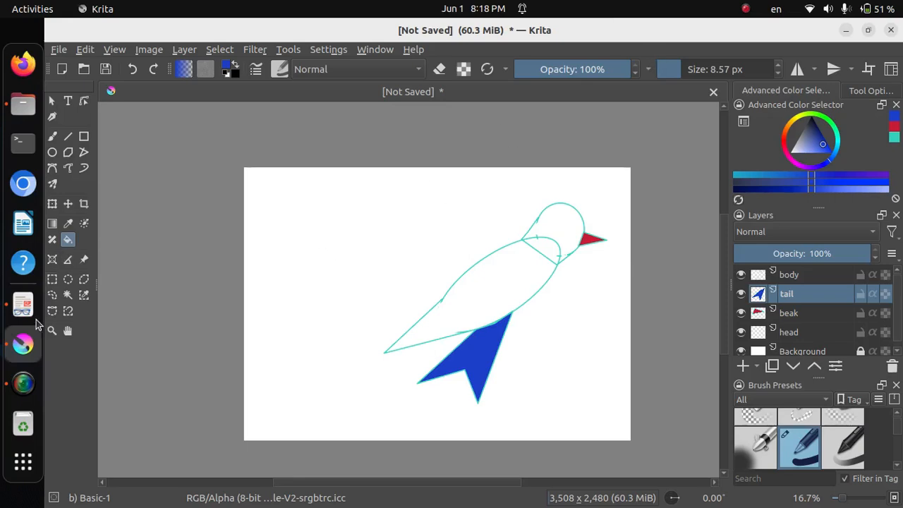
Check figure 1.5 in Document Viewer and set the first stop of the Foreground to Background gradient to teal #1bc9c2
left_click(23, 305)
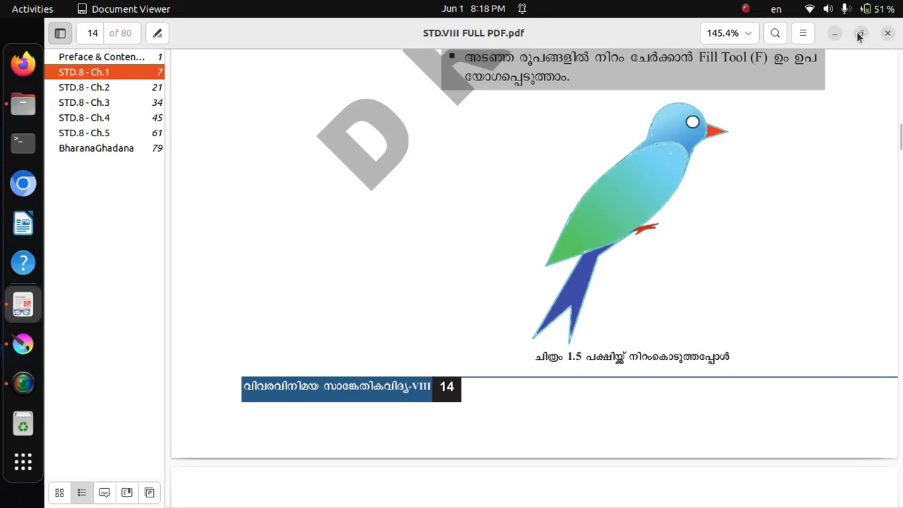
left_click(833, 36)
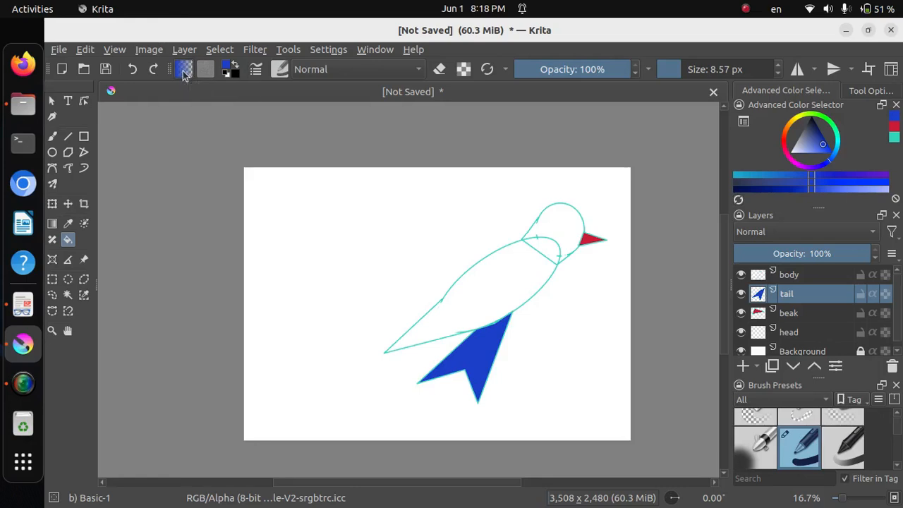
left_click(183, 69)
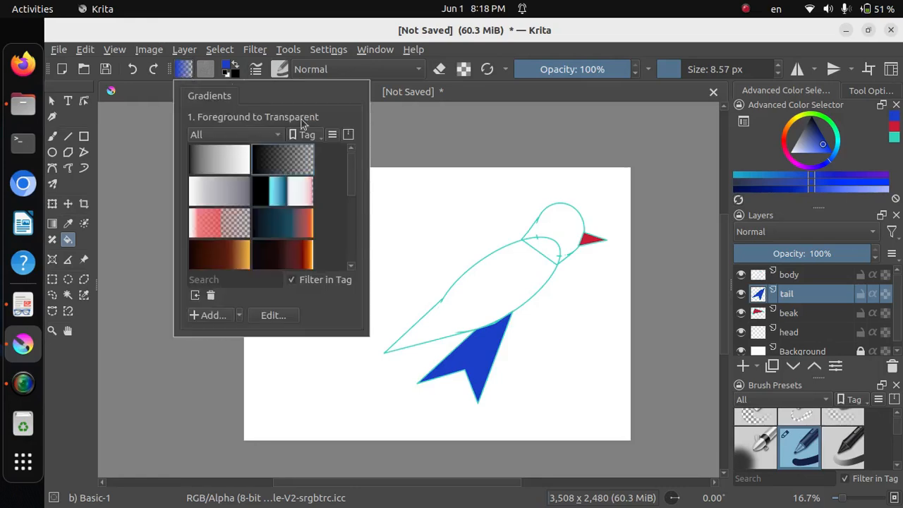
left_click(217, 159)
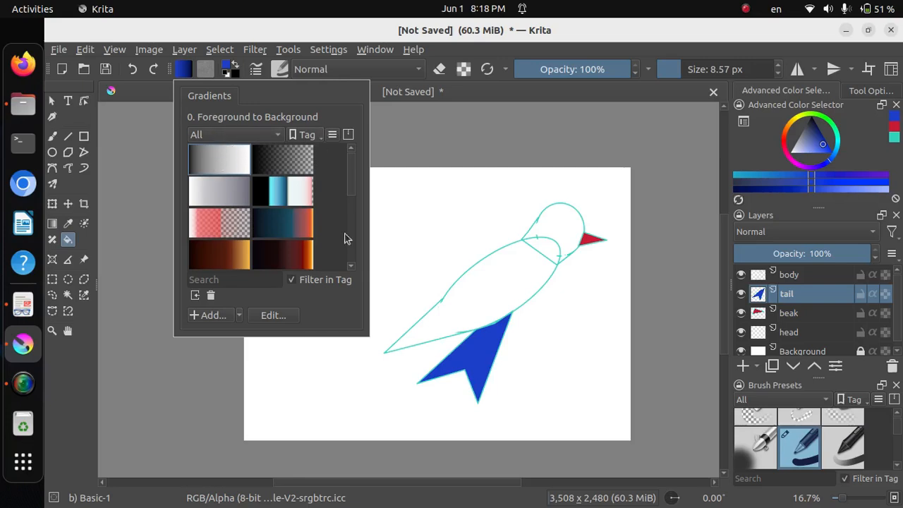
left_click(274, 315)
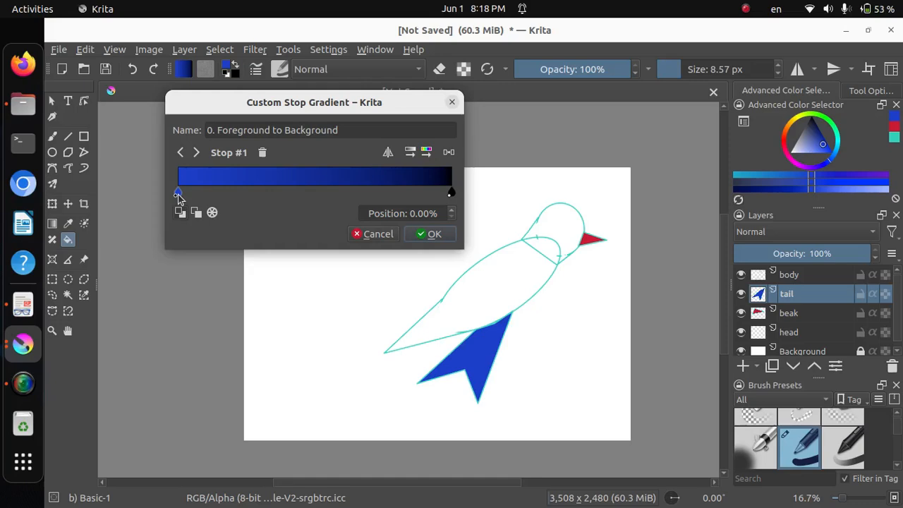
double_click(178, 194)
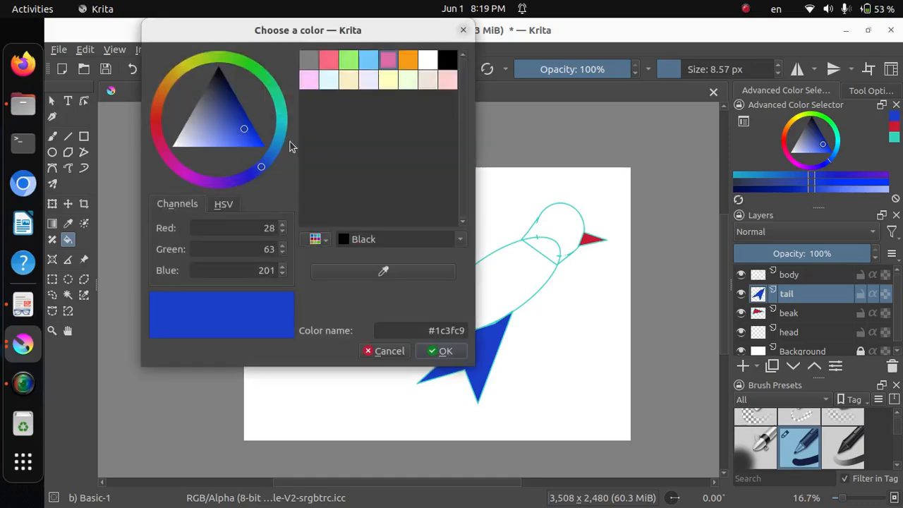
left_click_drag(279, 110, 286, 120)
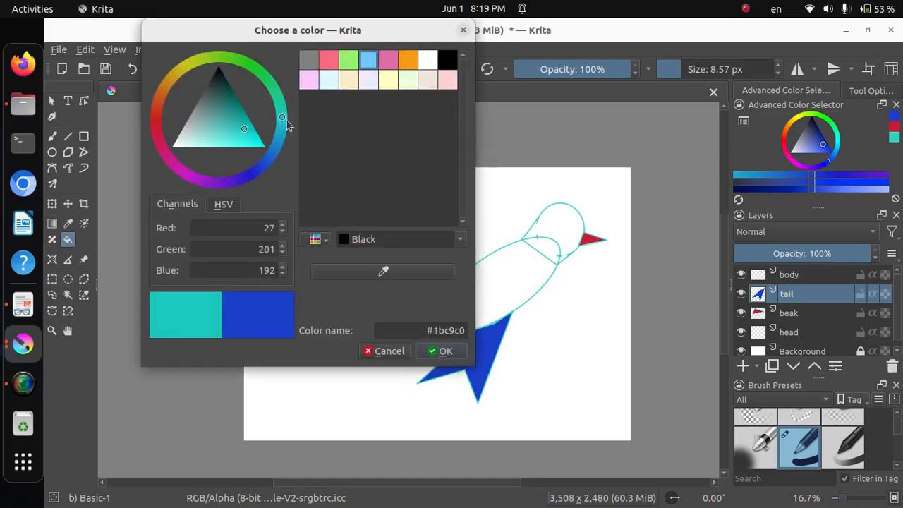
left_click(430, 352)
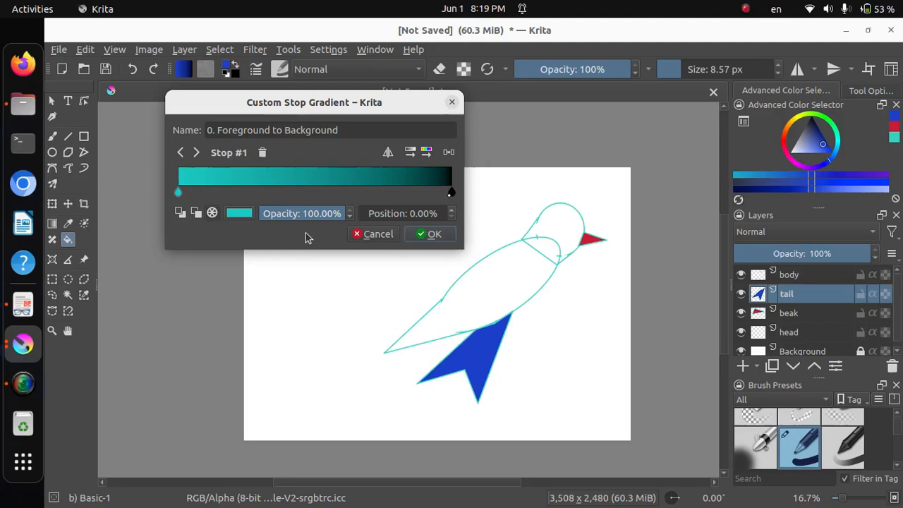
Set the gradient's second stop to a darker shade of Lineart Green and apply the edited gradient
double_click(450, 194)
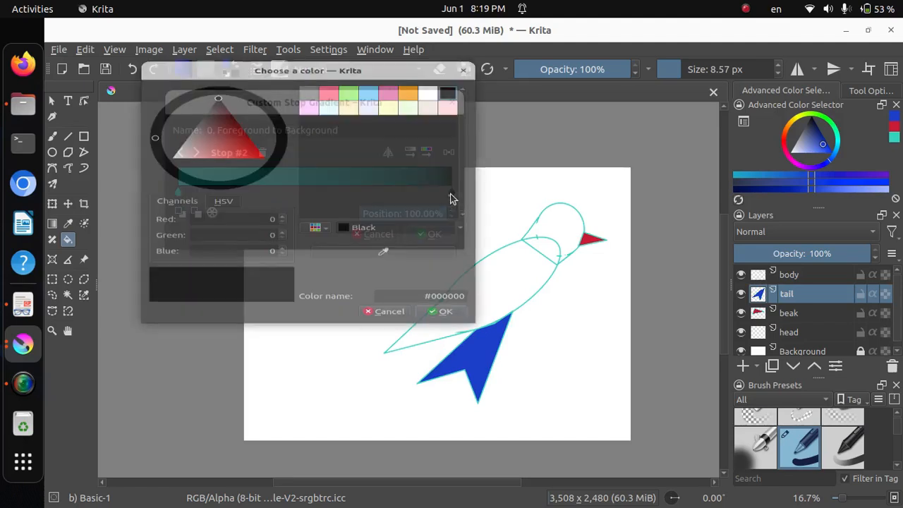
left_click(348, 63)
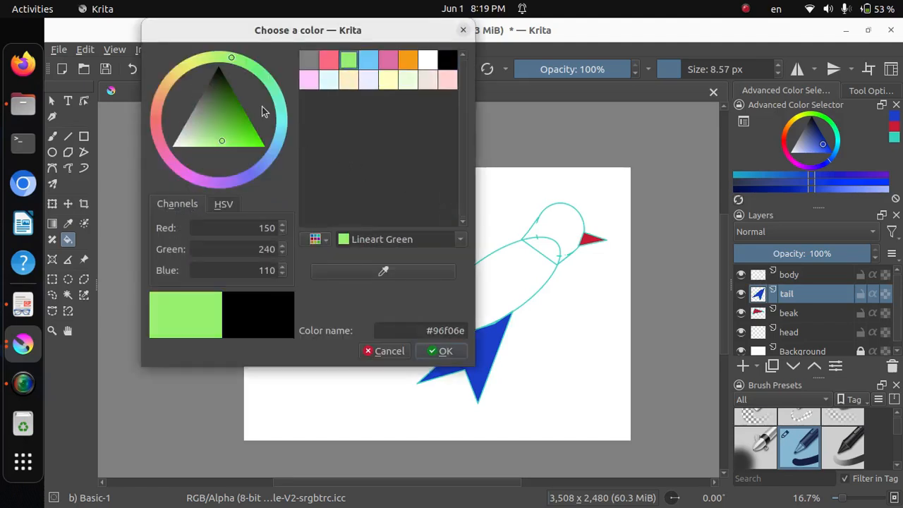
mouse_move(235, 133)
left_mouse_down()
mouse_move(235, 112)
mouse_move(229, 124)
left_mouse_up()
left_click(445, 350)
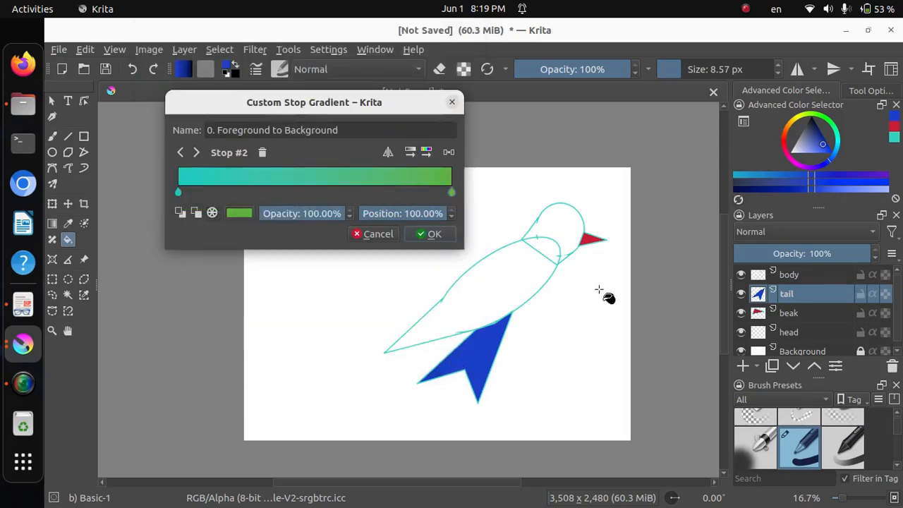
left_click(434, 233)
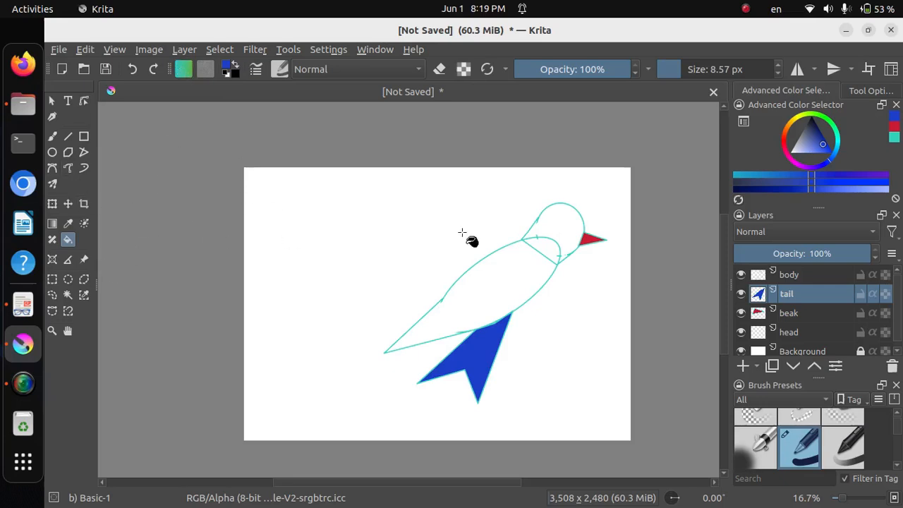
Select the head area on the head layer and fill it with the teal-to-green gradient, teal at the crown and green at the neck
left_click(801, 333)
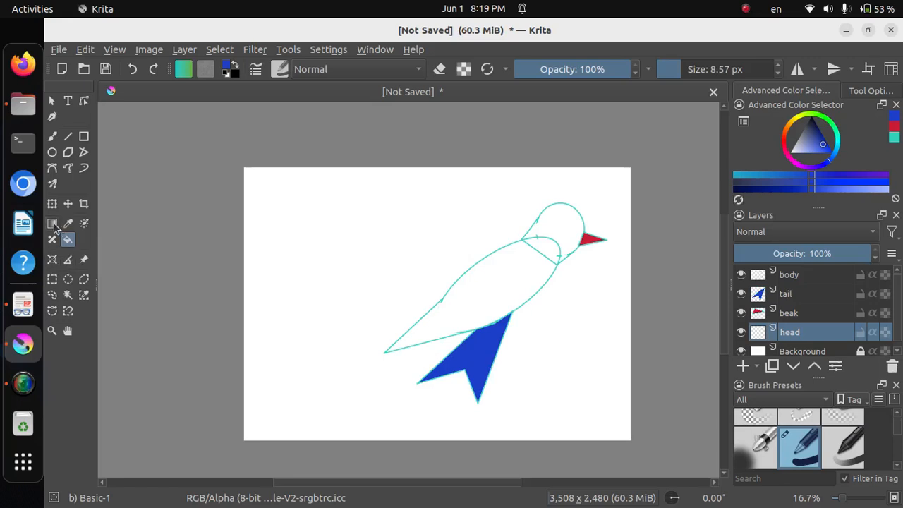
left_click(68, 294)
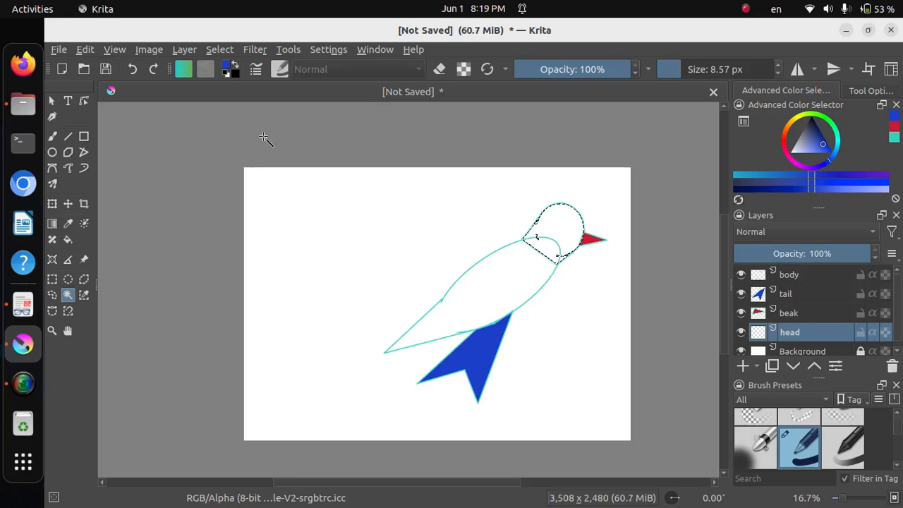
left_click(52, 223)
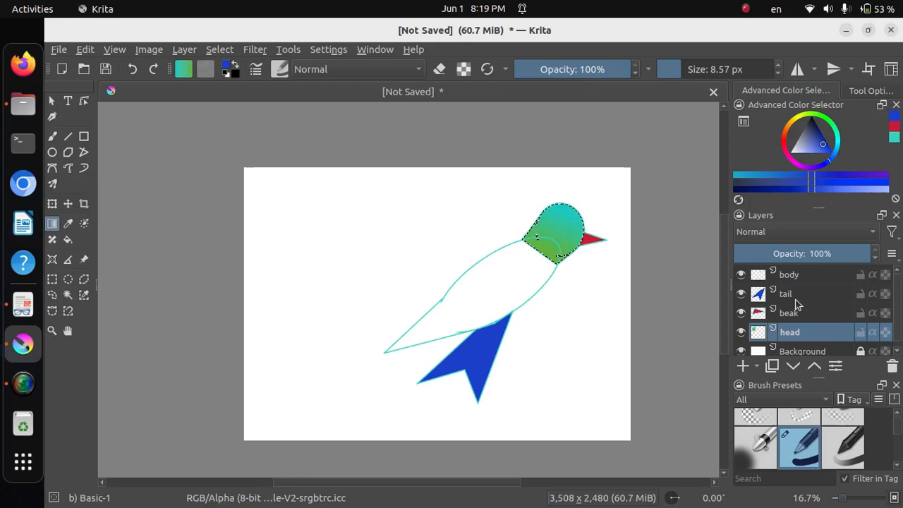
Deselect the head, select the body area on the body layer, and fill it with the gradient from teal near the head to green
left_click(794, 276)
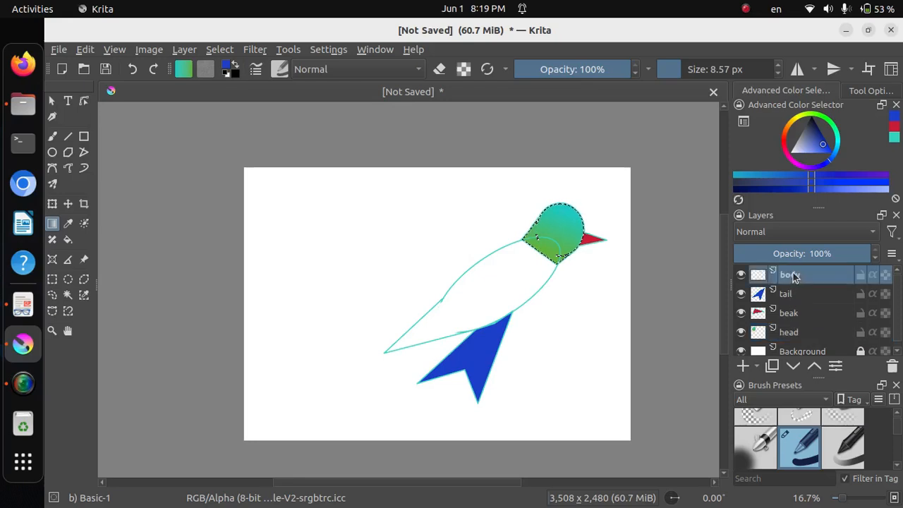
left_click(219, 49)
left_click(233, 80)
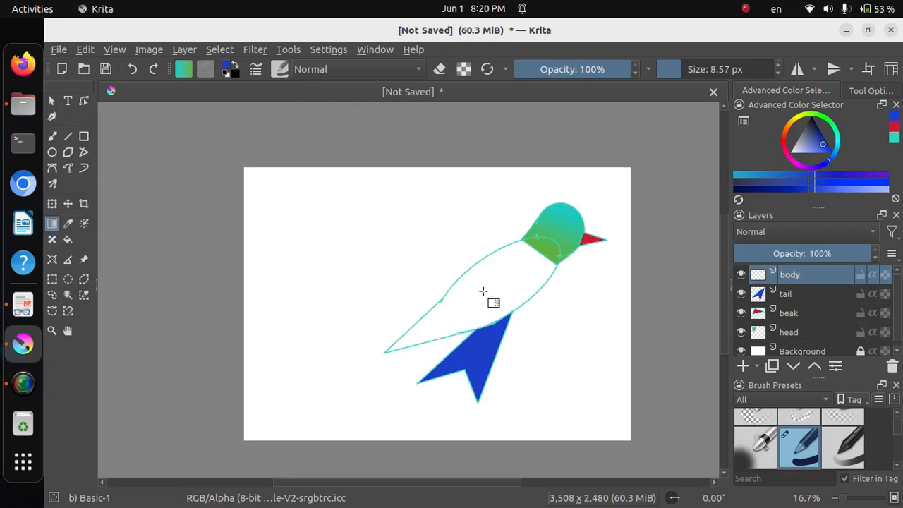
key("ctrl+w")
left_click(514, 288)
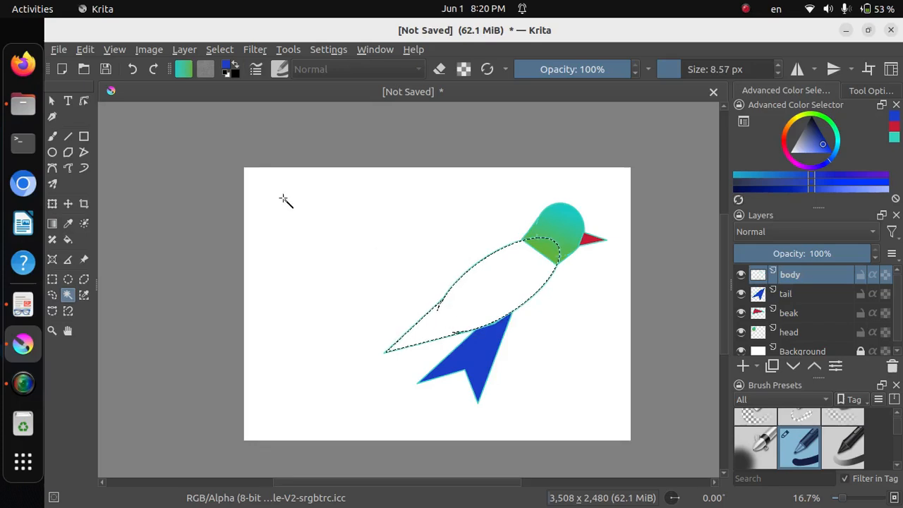
left_click(52, 223)
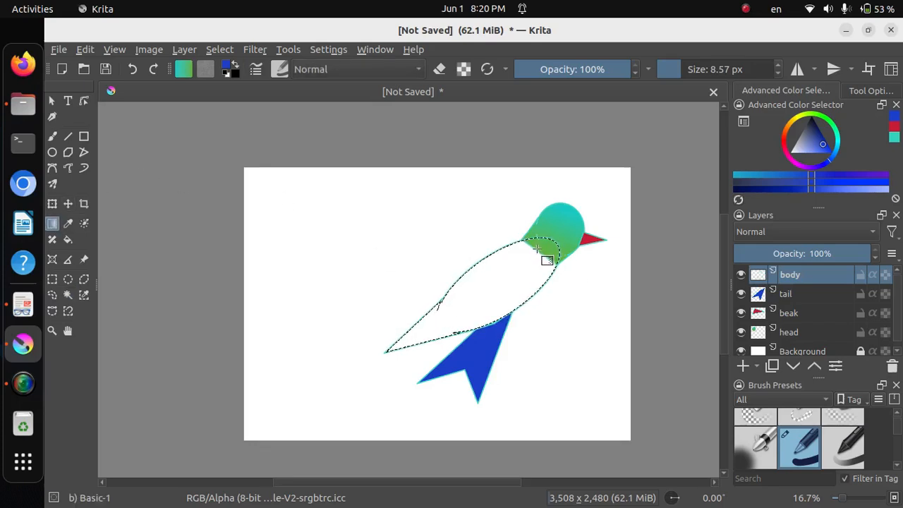
left_click_drag(536, 250, 471, 328)
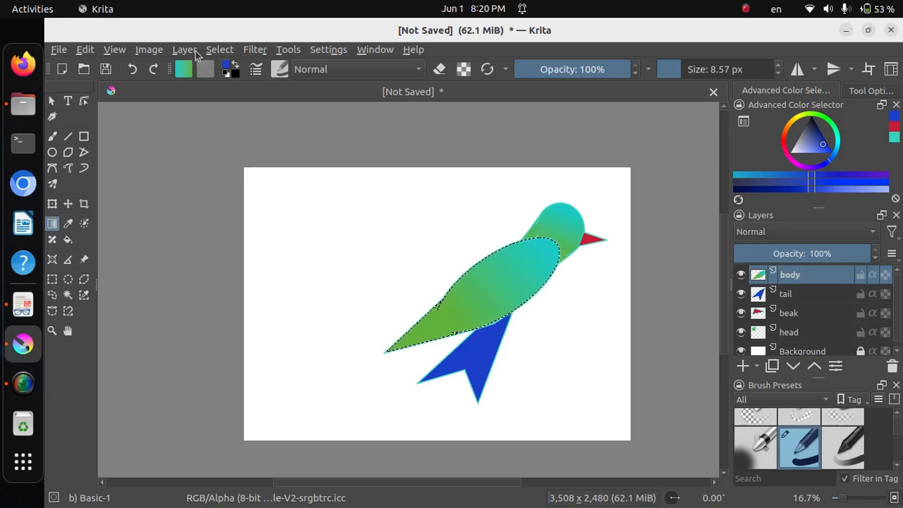
Select the whole canvas and draw a small blue circle as the eye near the beak, following figure 1.5 in Document Viewer
left_click(220, 50)
left_click(231, 64)
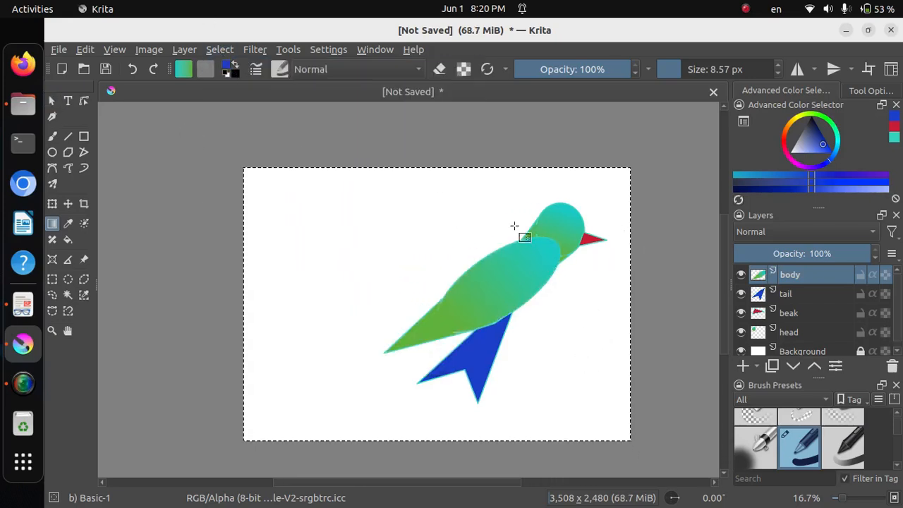
left_click(21, 310)
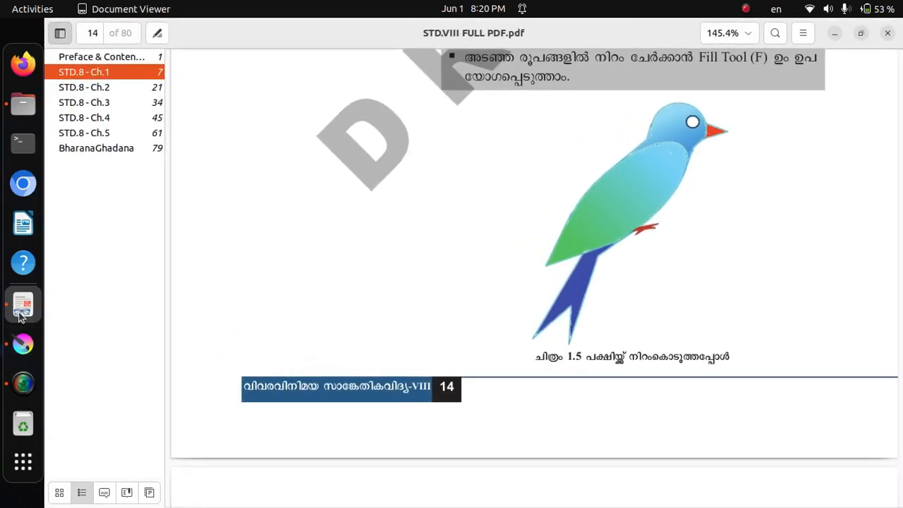
left_click(835, 35)
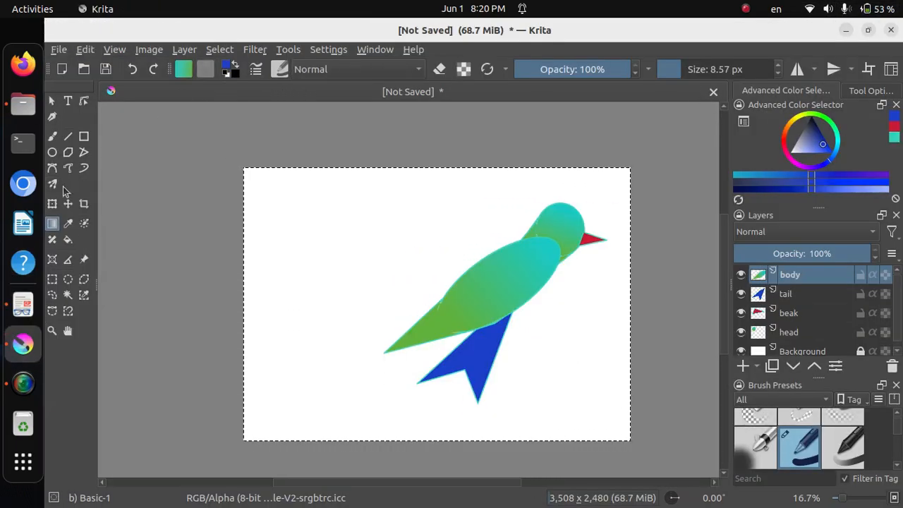
left_click(54, 150)
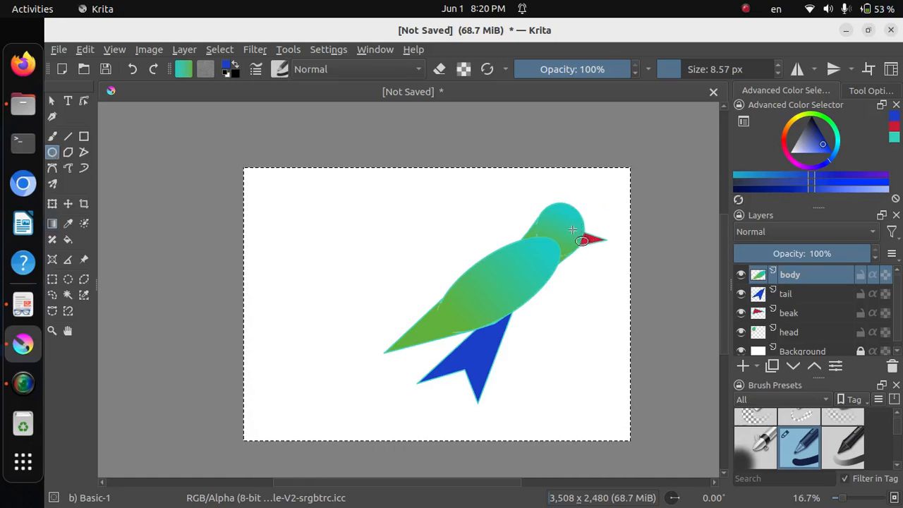
left_click_drag(569, 225, 568, 228)
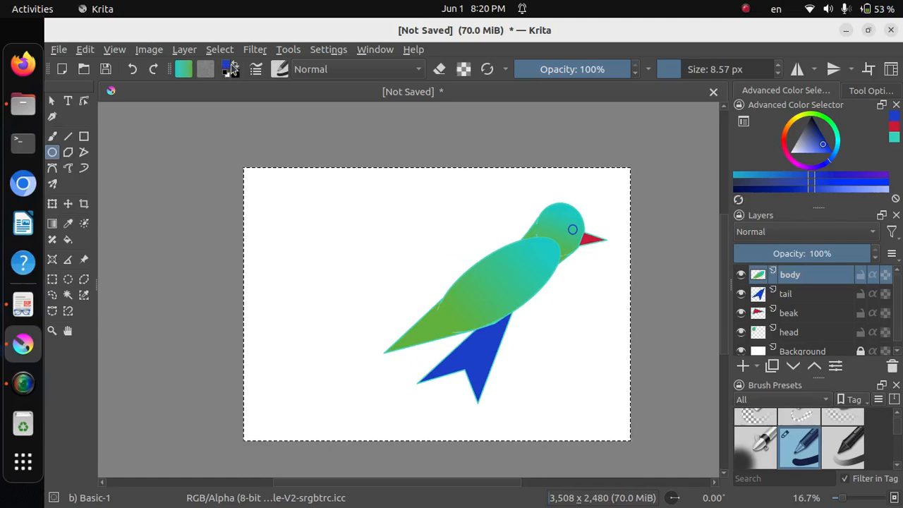
Fill the eye circle with white using the Fill tool
left_click_drag(827, 149, 793, 156)
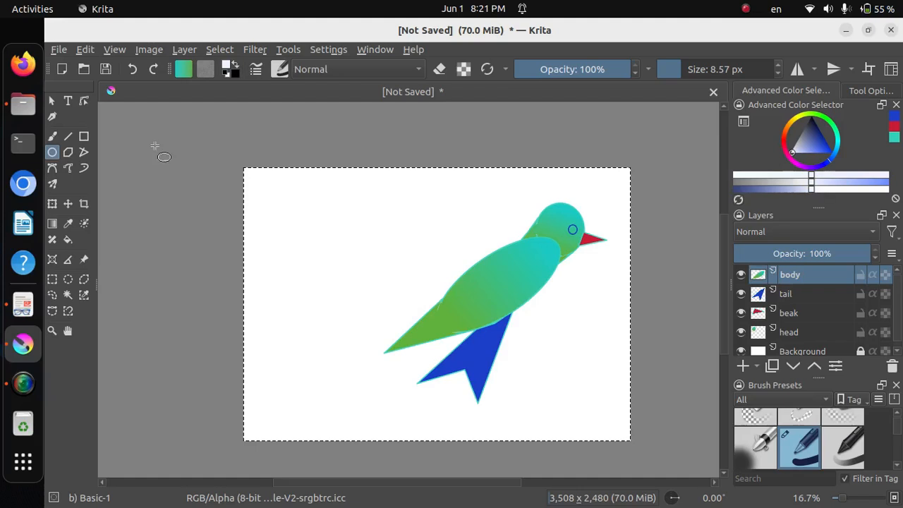
left_click(68, 239)
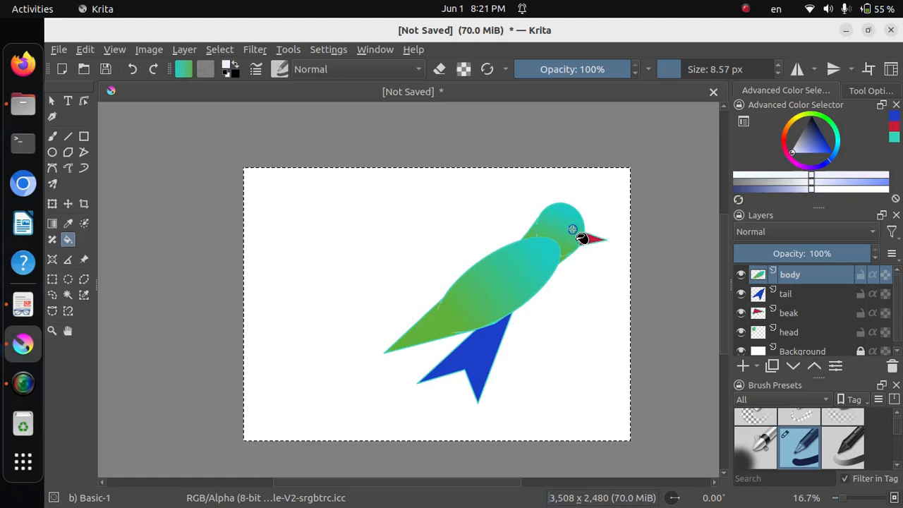
left_click(572, 230)
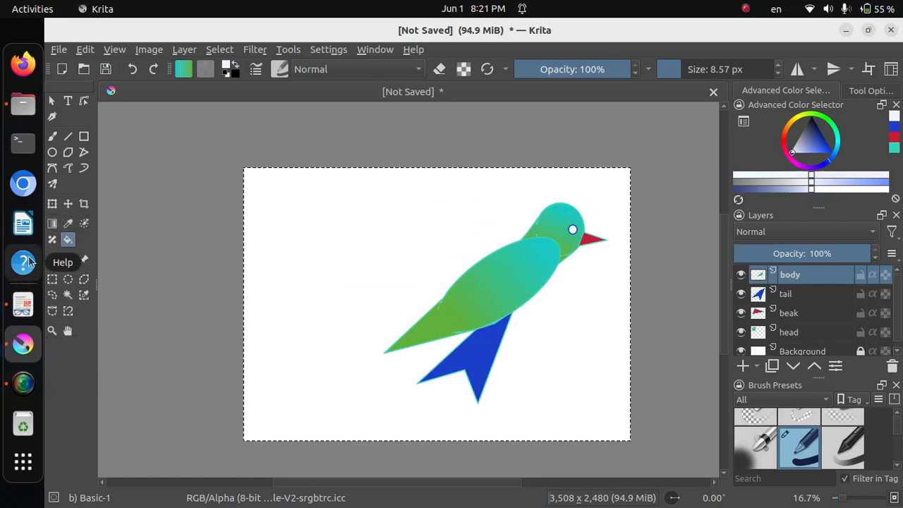
Draw a small pointed foot under the body with the Bezier Curve tool, following figure 1.5 in Document Viewer, and fill it dark red
left_click(23, 304)
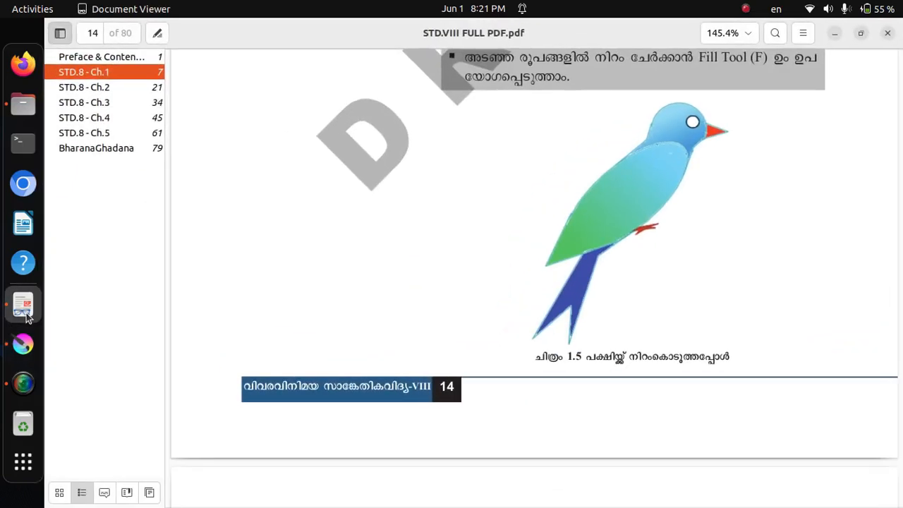
left_click(835, 37)
left_click(52, 167)
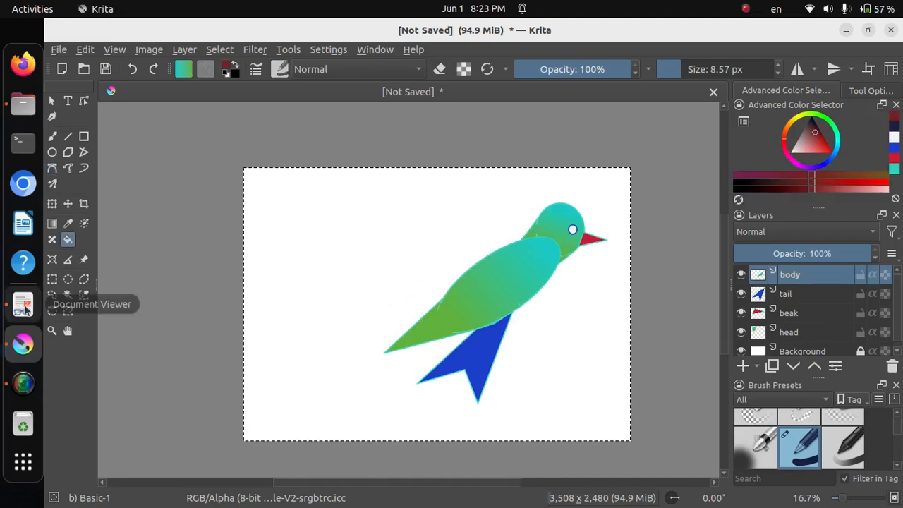
left_click(23, 305)
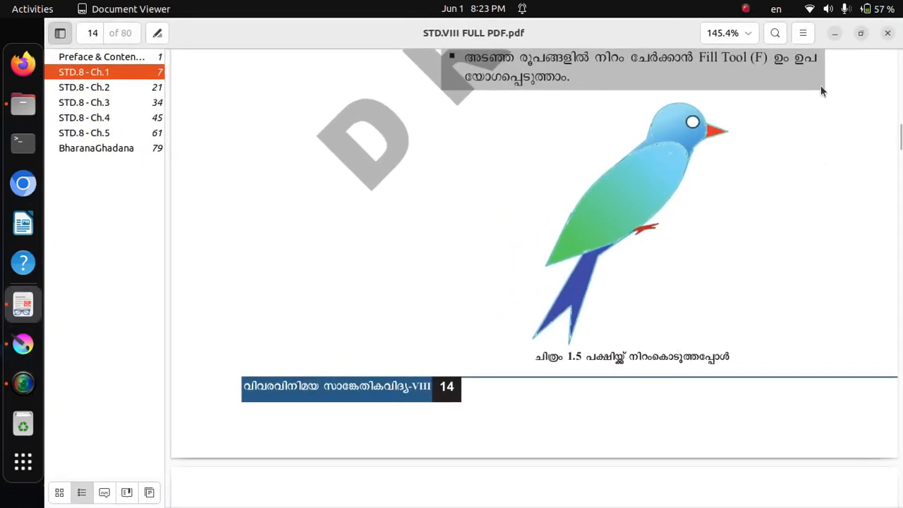
left_click(833, 34)
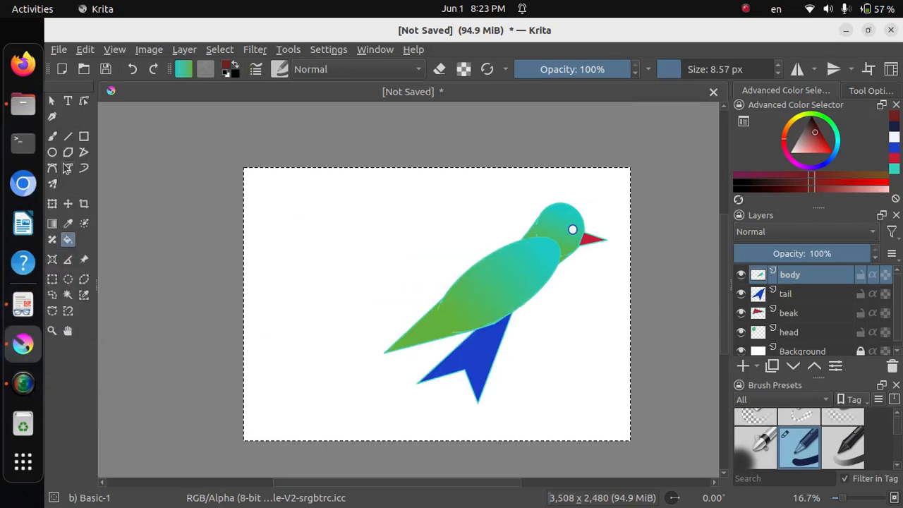
left_click(52, 167)
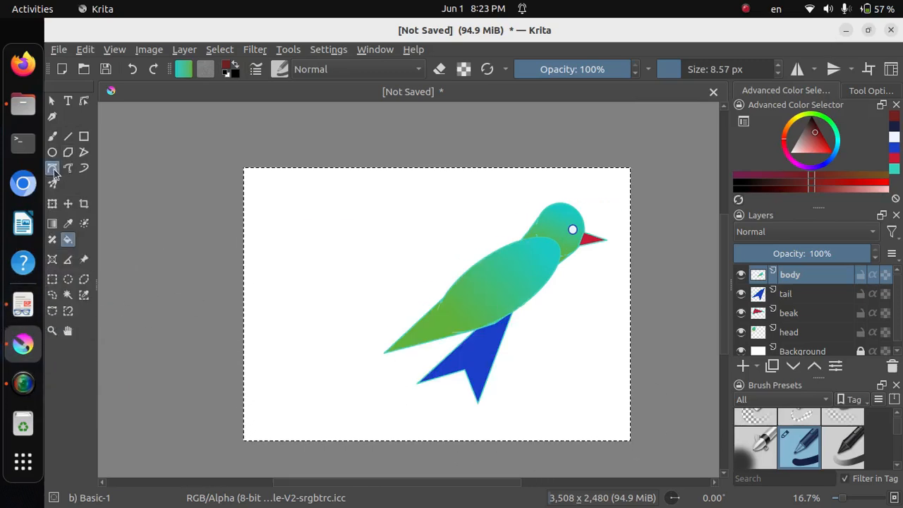
left_click(524, 304)
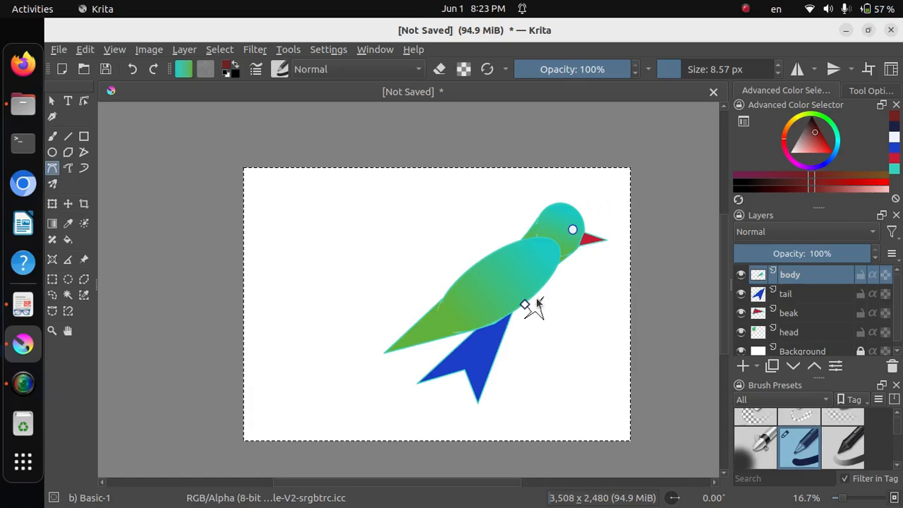
left_click(525, 306)
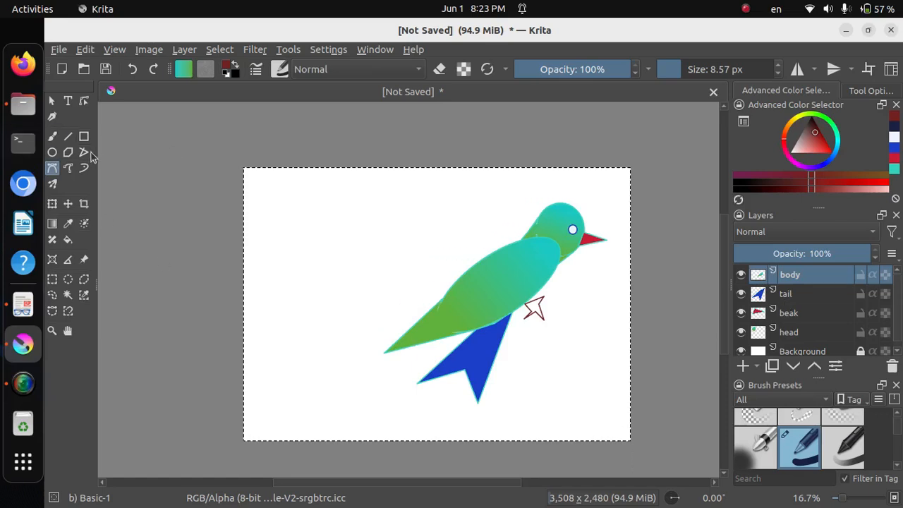
left_click(68, 239)
left_click(534, 310)
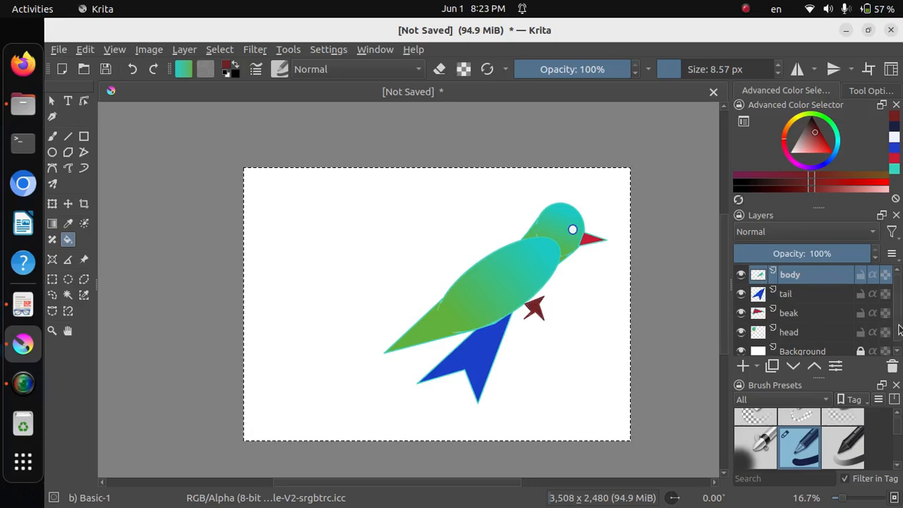
Select the body, tail, beak and head layers together and combine them with Quick Group
mouse_move(896, 313)
left_mouse_down()
mouse_move(900, 331)
mouse_move(895, 302)
mouse_move(894, 320)
left_mouse_up()
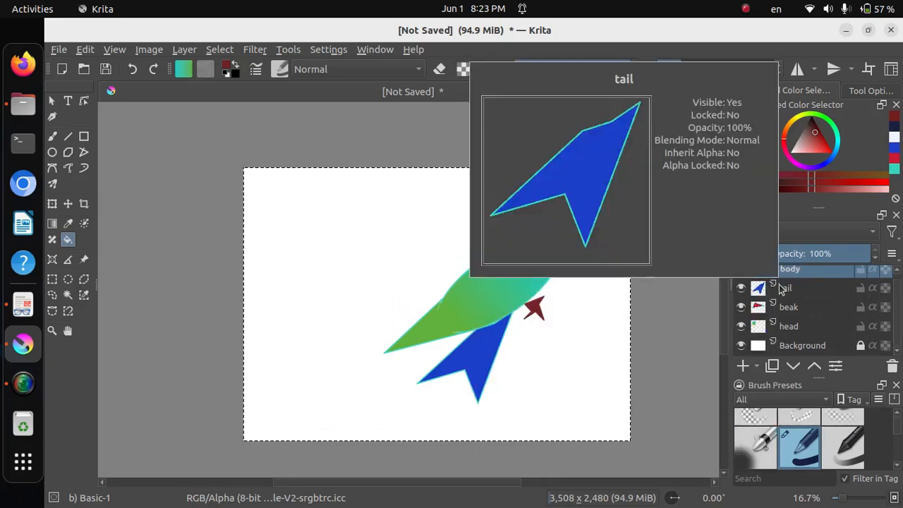
left_click(808, 293, "shift")
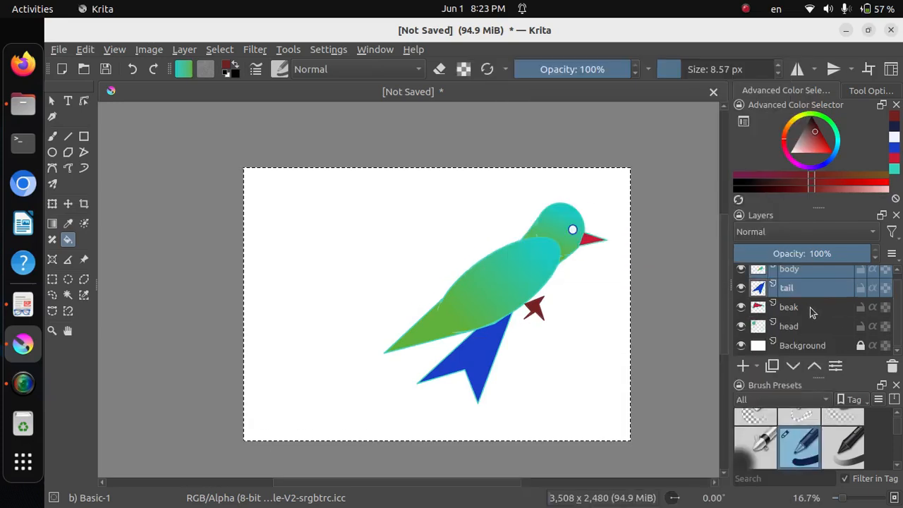
left_click(811, 308, "shift")
left_click(810, 328, "shift")
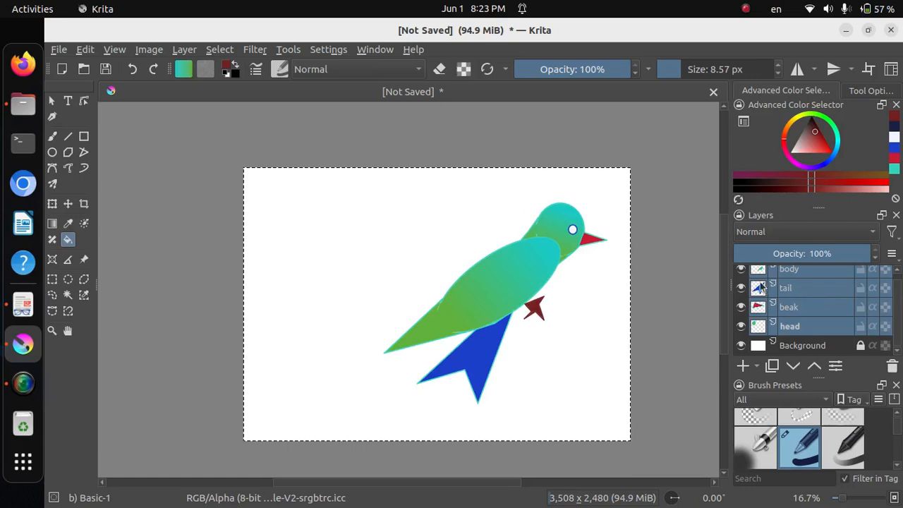
right_click(799, 288)
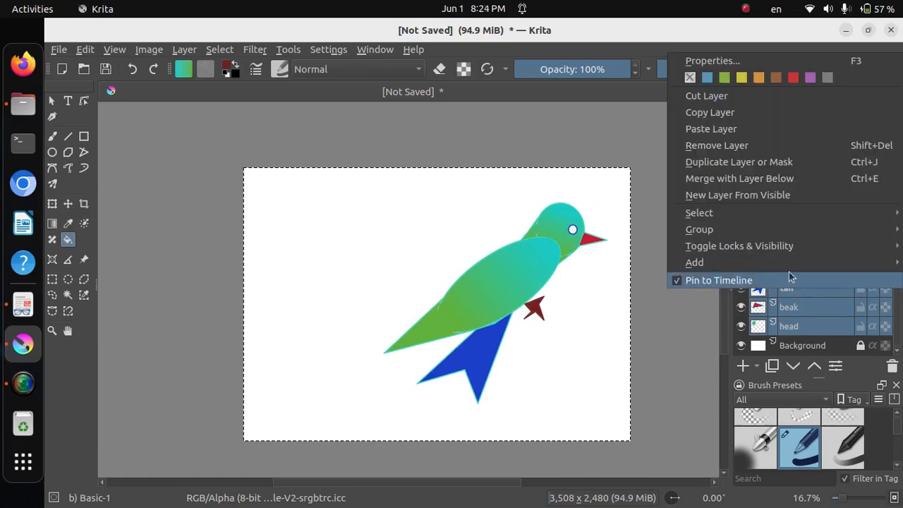
mouse_move(777, 236)
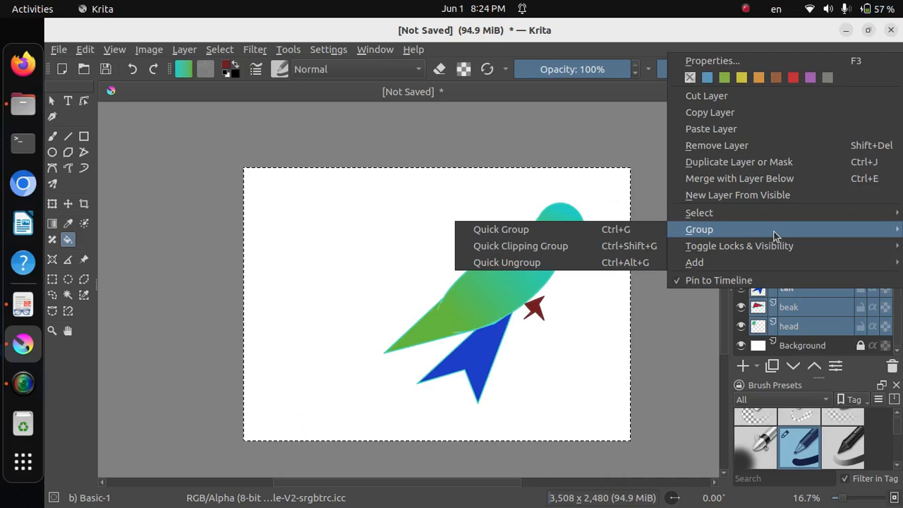
left_click(574, 231)
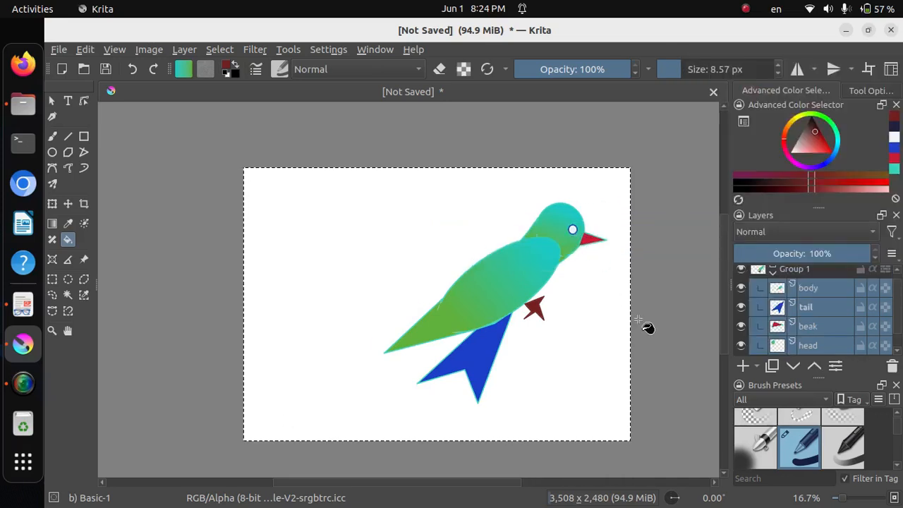
Scale the whole bird group down to about three quarters of its size and move it slightly up and to the right on the canvas
left_click(804, 274)
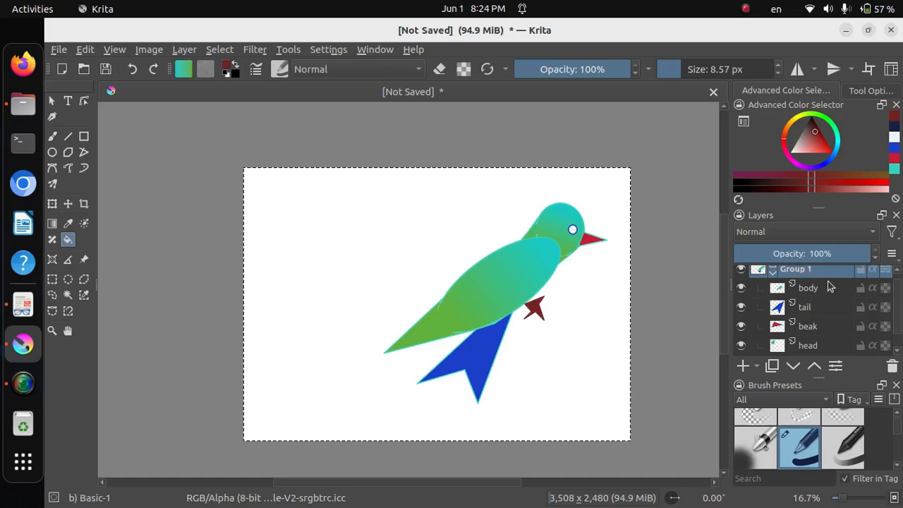
left_click(53, 203)
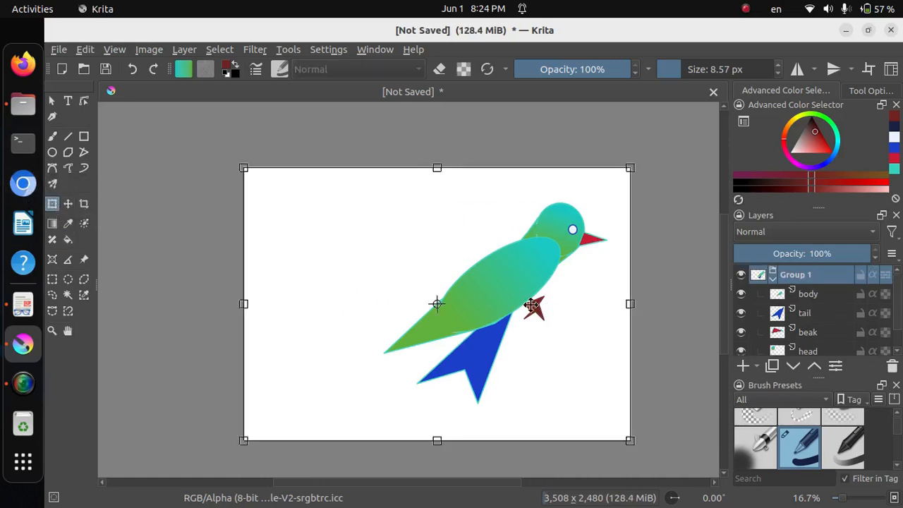
left_click_drag(632, 168, 536, 254)
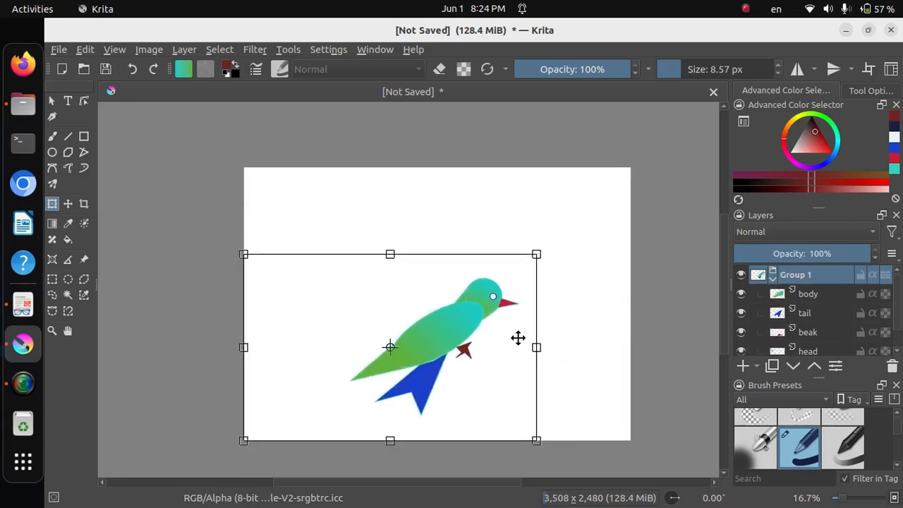
left_click_drag(447, 324, 474, 315)
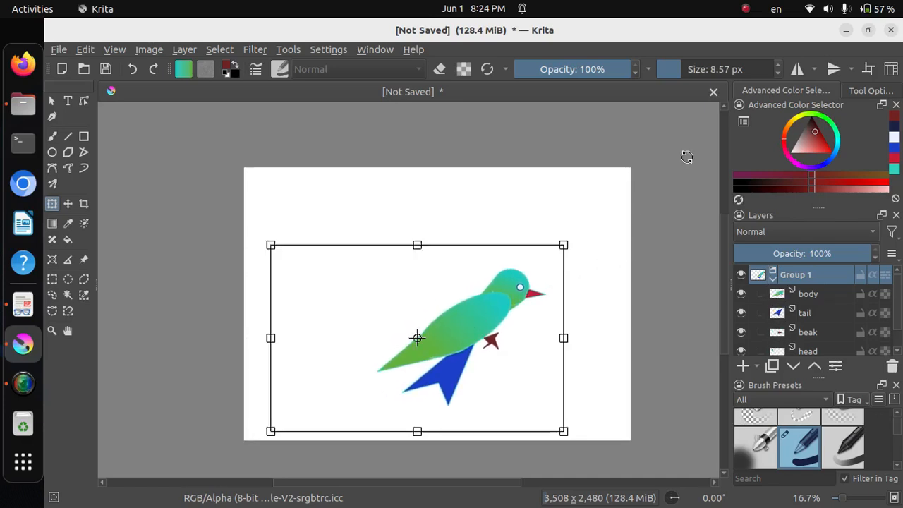
left_click(745, 10)
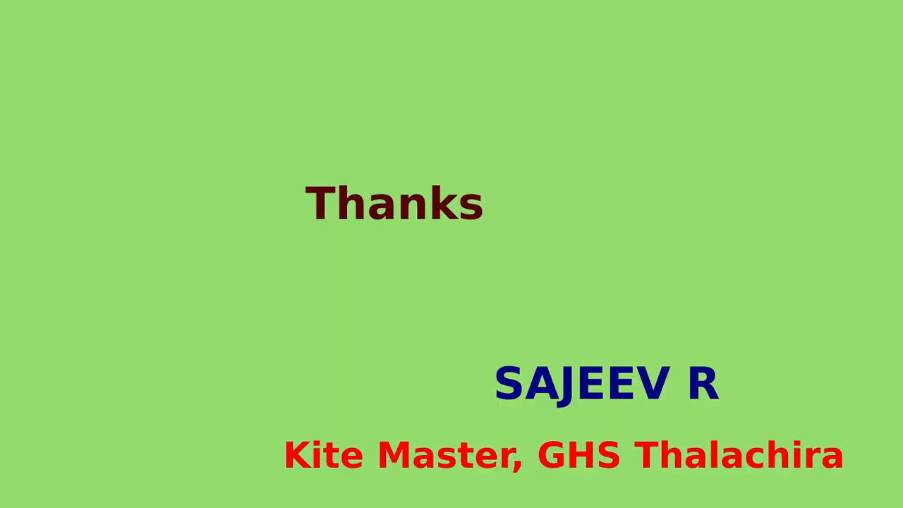